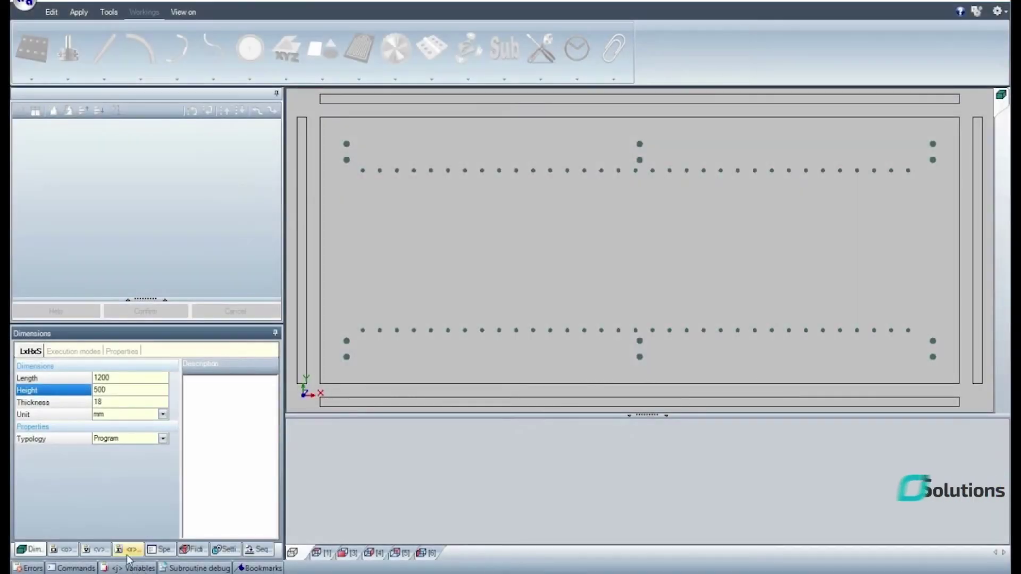
- Show the Variables list for the 1200 × 500 program: diameter 12 and step 32
{"action": "left_click", "coordinate": [129, 552]}
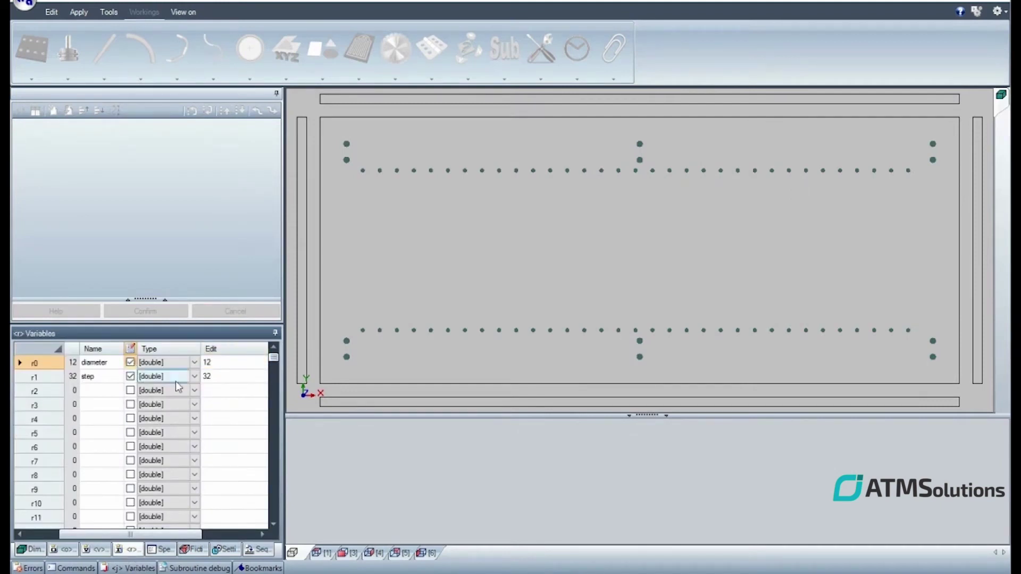
- Inspect the step variable and the FITTINGX hole row from X80 to lf-80
{"action": "left_click", "coordinate": [228, 379]}
{"action": "left_click", "coordinate": [417, 377]}
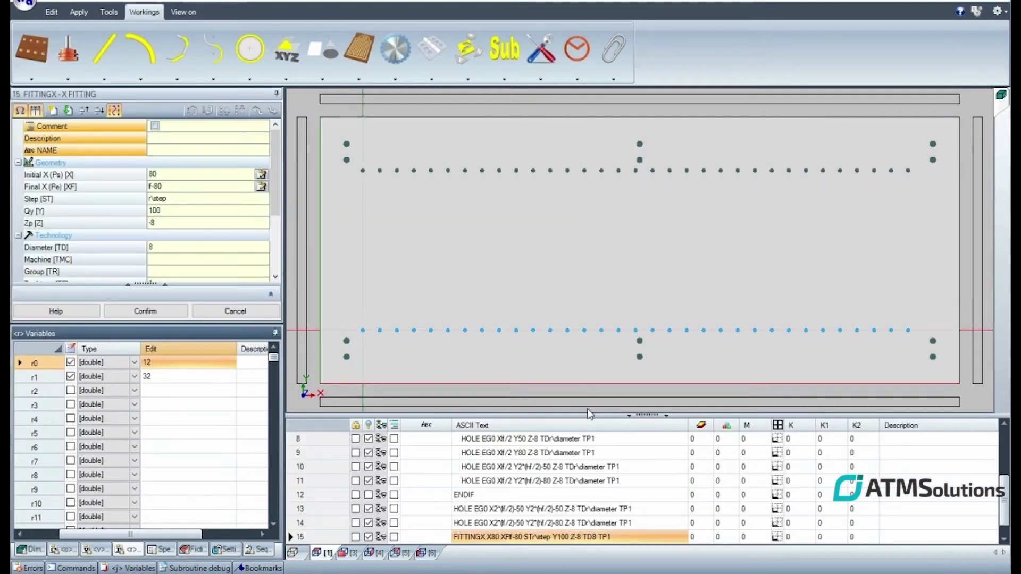
{"action": "scroll", "coordinate": [1004, 511], "scroll_direction": "up", "scroll_amount": 3}
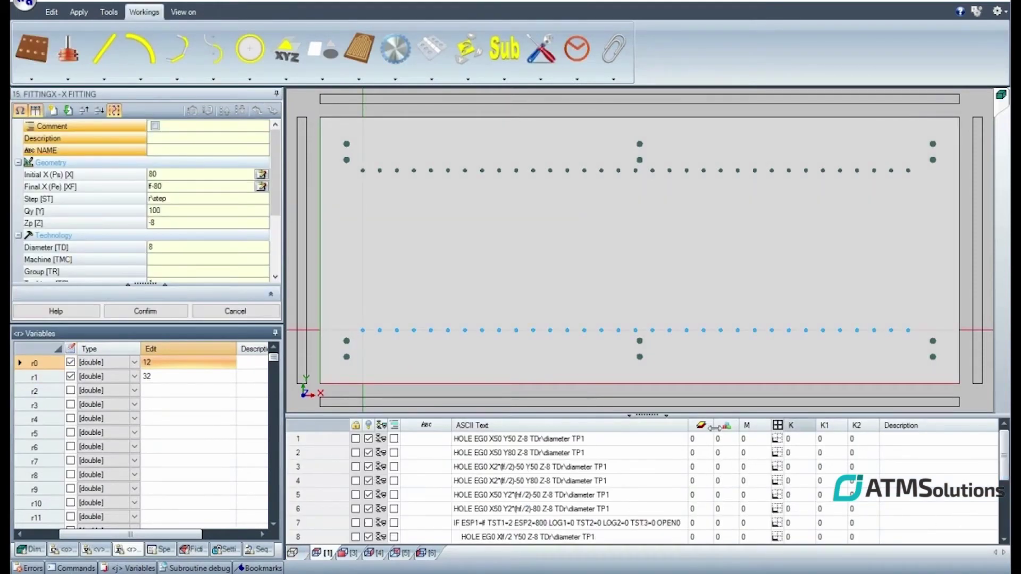
{"action": "left_click", "coordinate": [539, 439]}
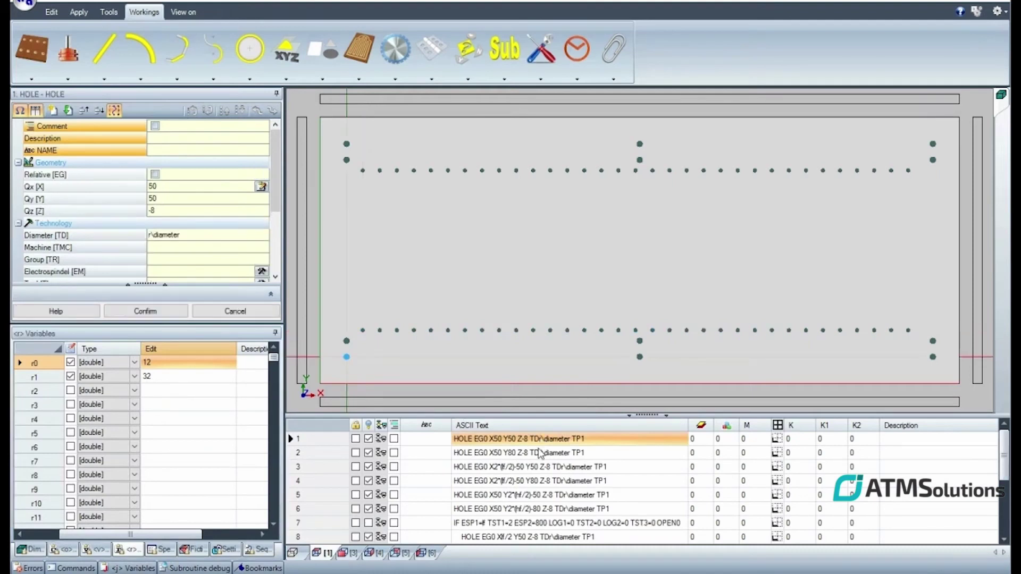
{"action": "left_click", "coordinate": [539, 453]}
{"action": "left_click", "coordinate": [541, 468]}
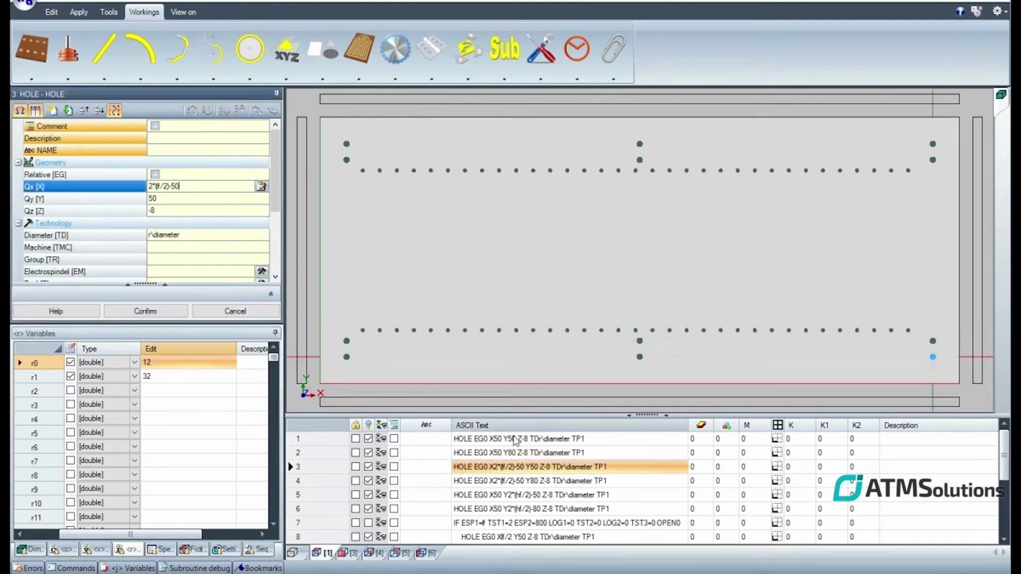
{"action": "left_click", "coordinate": [526, 481]}
{"action": "left_click", "coordinate": [196, 189]}
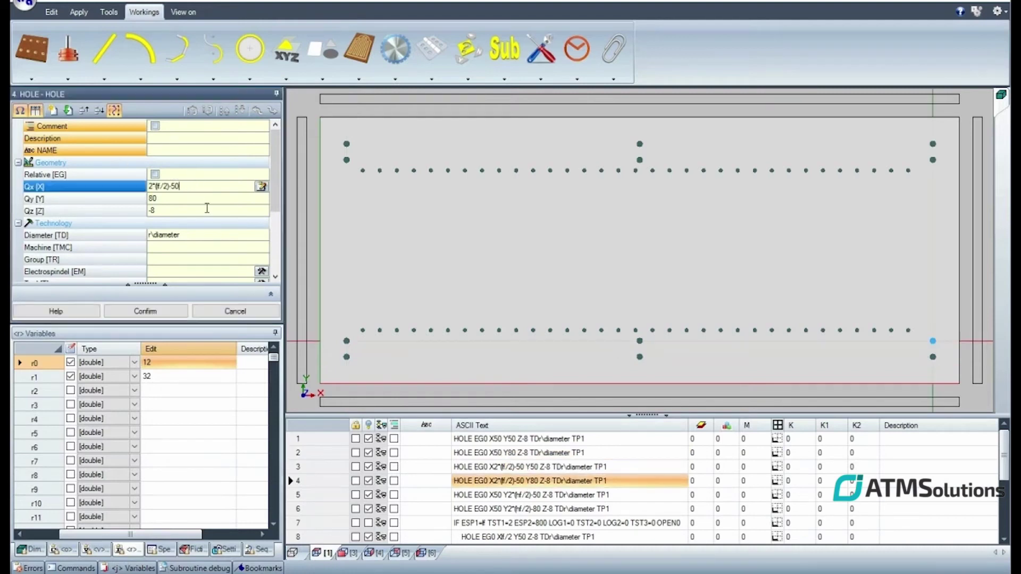
{"action": "left_click", "coordinate": [529, 494]}
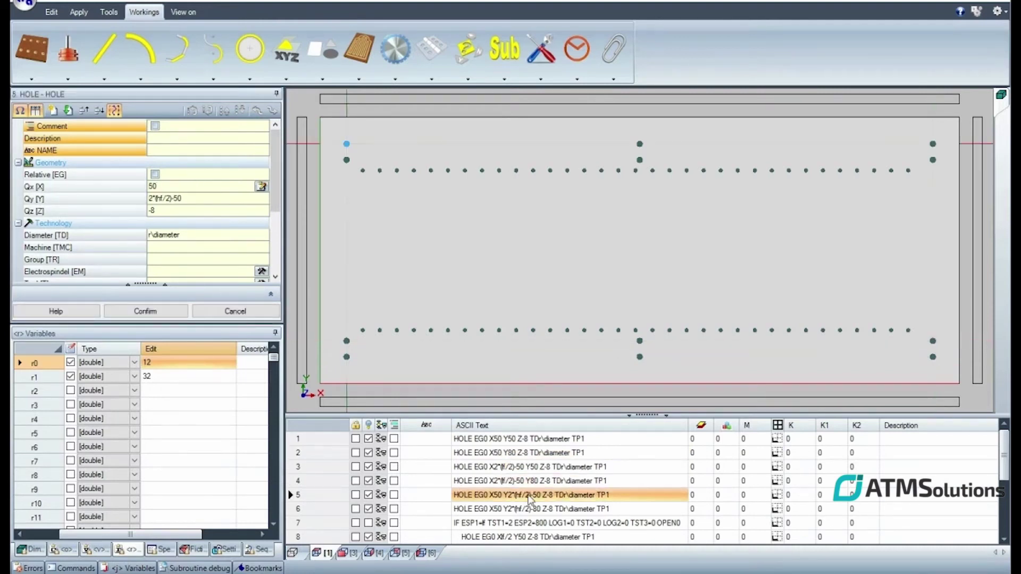
{"action": "left_click", "coordinate": [215, 199]}
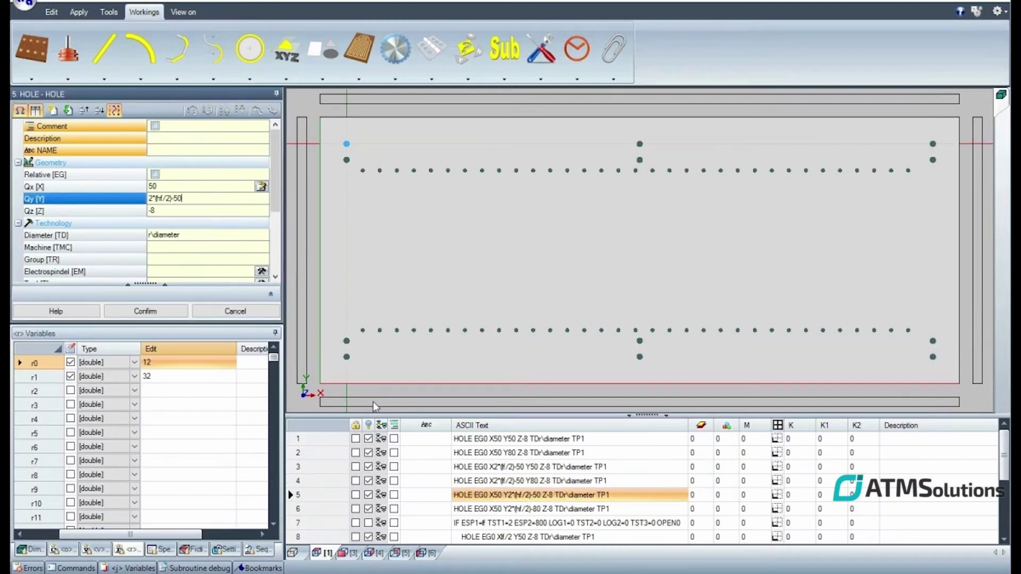
{"action": "left_click", "coordinate": [505, 509]}
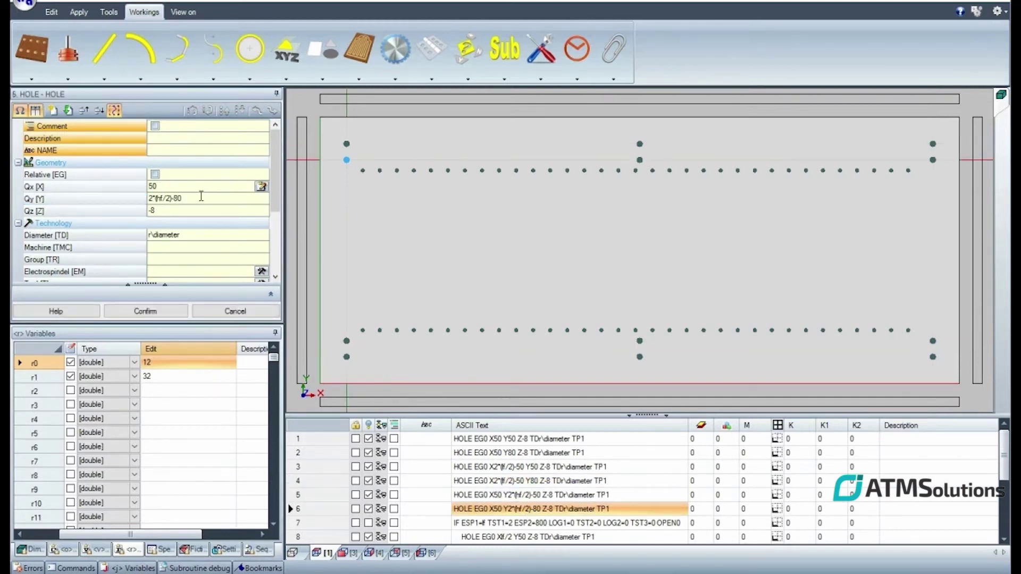
{"action": "left_click", "coordinate": [556, 523]}
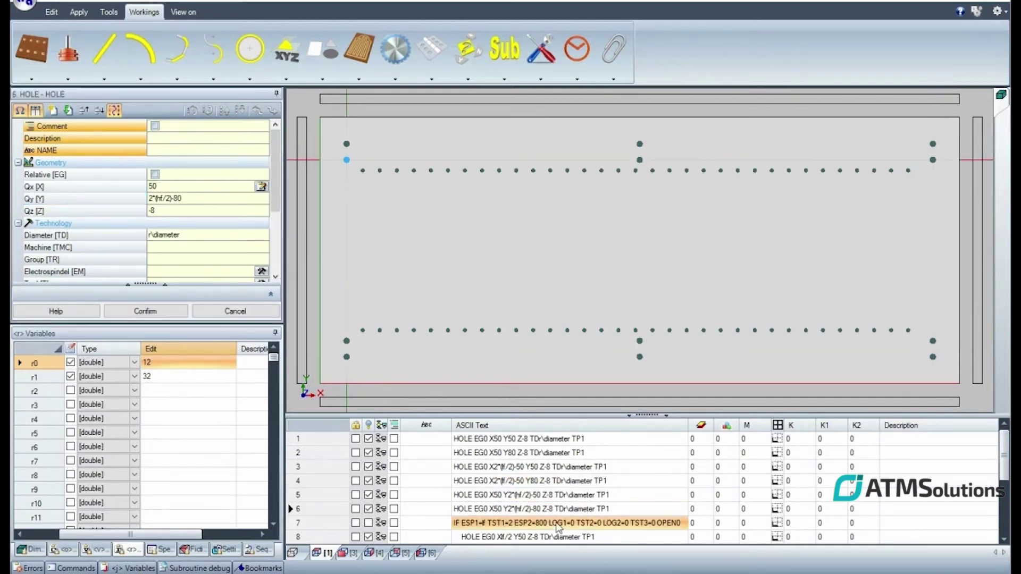
- Review the IF lf>800 block and its middle holes at half length
{"action": "key", "text": "Tab"}
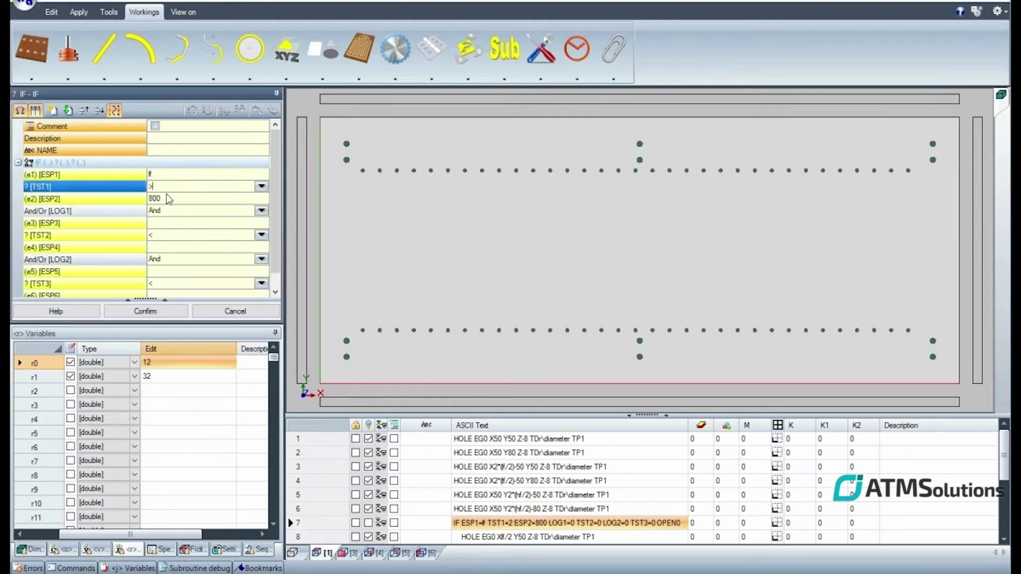
{"action": "scroll", "coordinate": [618, 516], "scroll_direction": "down", "scroll_amount": 2}
{"action": "scroll", "coordinate": [619, 516], "scroll_direction": "down", "scroll_amount": 2}
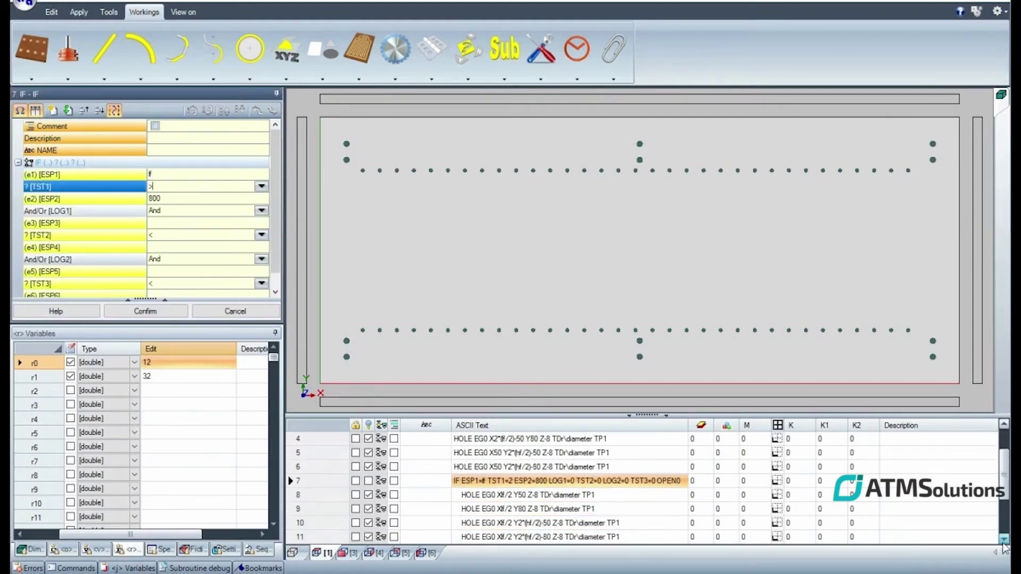
{"action": "left_click", "coordinate": [547, 481]}
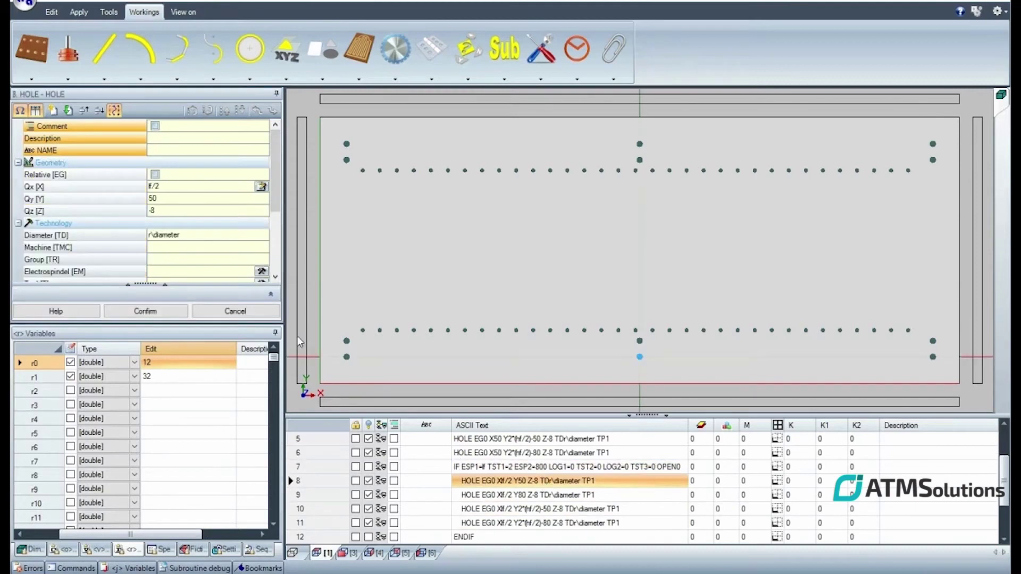
{"action": "left_click", "coordinate": [529, 510]}
{"action": "key", "text": "Down"}
{"action": "key", "text": "Down"}
- Review the corner holes and upper hole row after the conditional block
{"action": "scroll", "coordinate": [1007, 543], "scroll_direction": "down", "scroll_amount": 2}
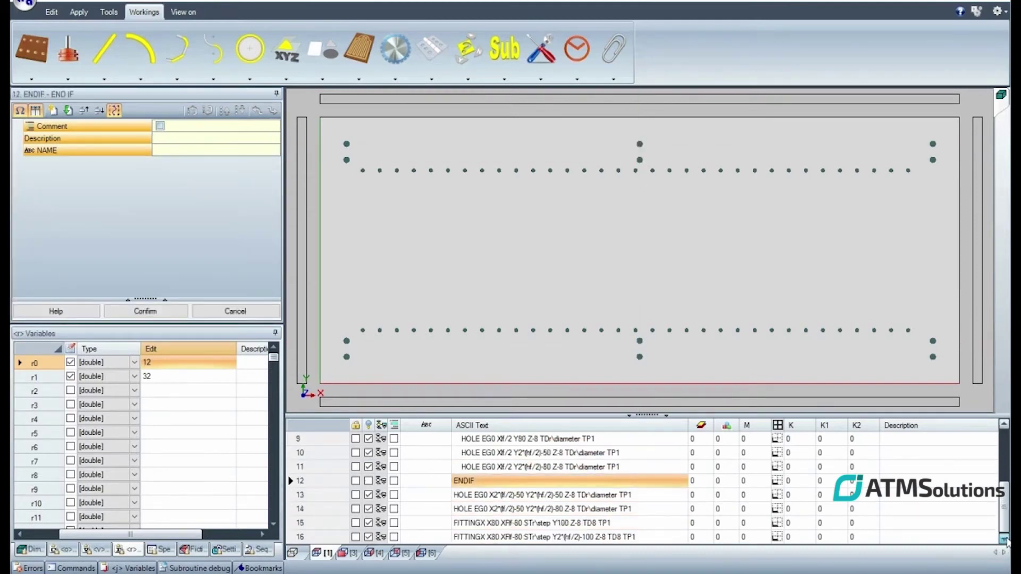
{"action": "left_click", "coordinate": [610, 496]}
{"action": "left_click", "coordinate": [202, 198]}
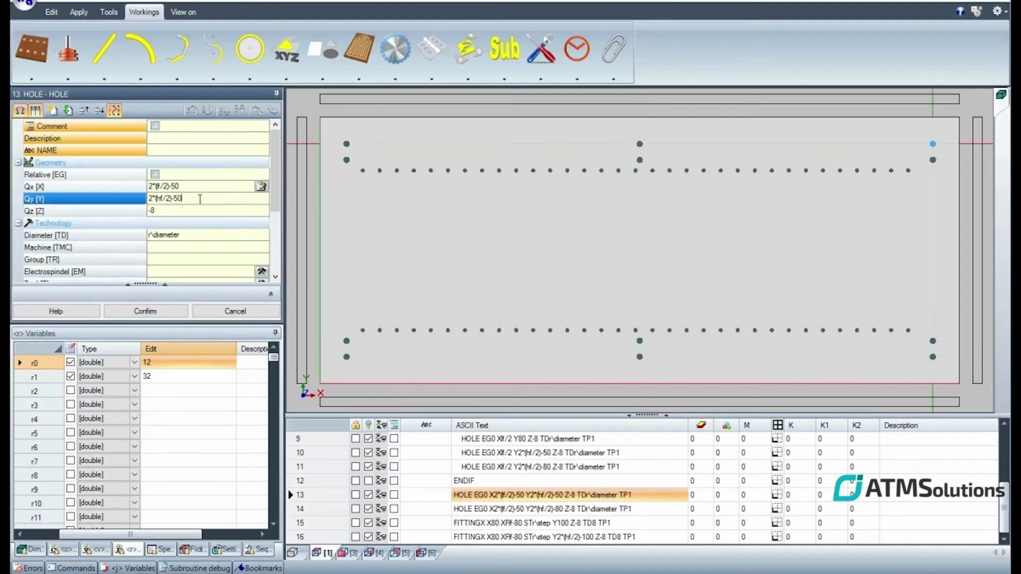
{"action": "left_click", "coordinate": [538, 509]}
{"action": "left_click", "coordinate": [540, 538]}
{"action": "left_click", "coordinate": [197, 211]}
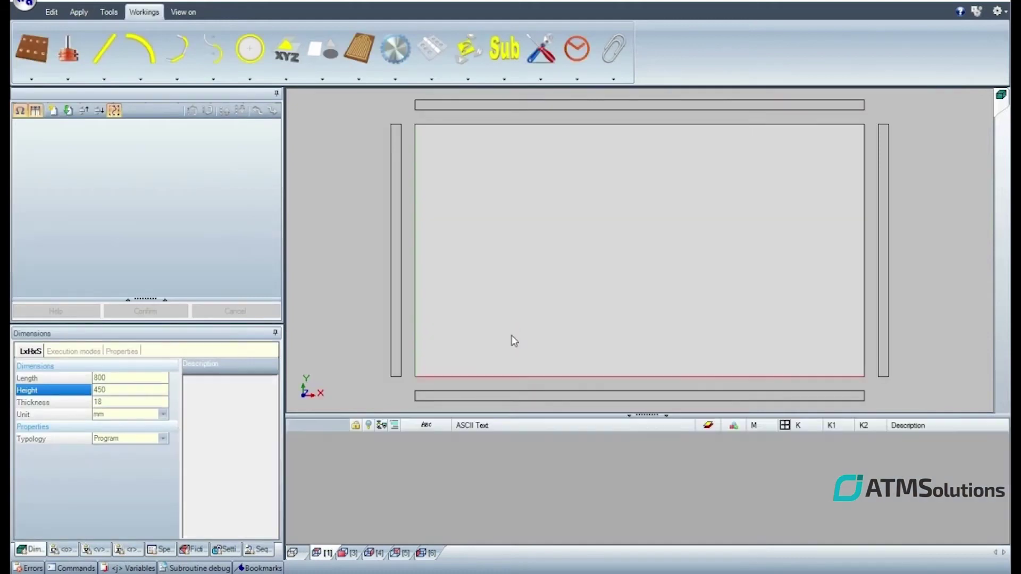
- Add a Sub working to the panel that calls edit-hole.tcn
{"action": "left_click", "coordinate": [500, 68]}
{"action": "left_click", "coordinate": [501, 111]}
{"action": "left_click", "coordinate": [257, 187]}
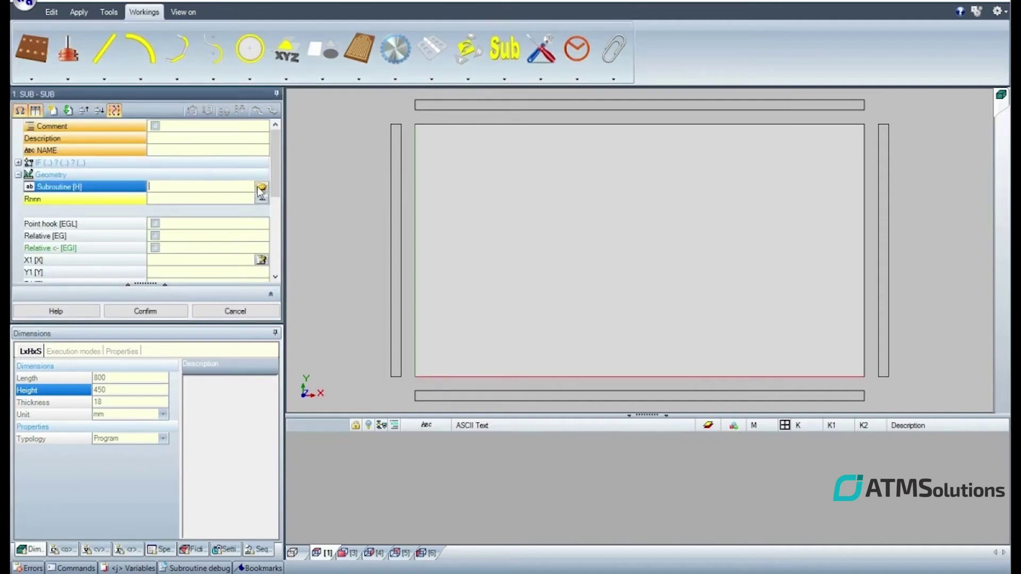
{"action": "left_click", "coordinate": [261, 187]}
{"action": "left_click", "coordinate": [290, 199]}
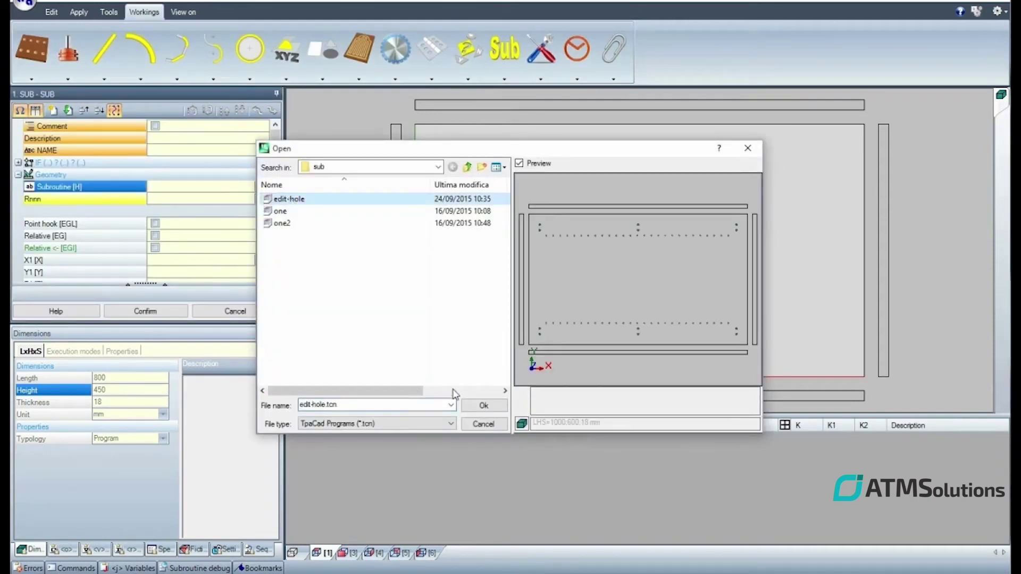
{"action": "left_click", "coordinate": [484, 406]}
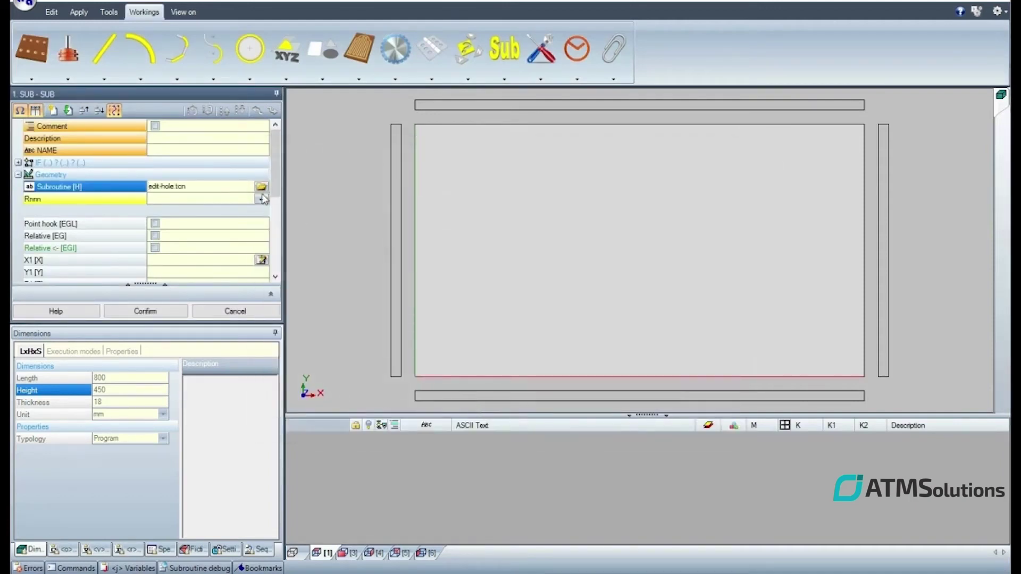
- Keep the subroutine parameters at diameter 12 and step 32, and apply the working
{"action": "left_click", "coordinate": [264, 202]}
{"action": "left_click", "coordinate": [265, 233]}
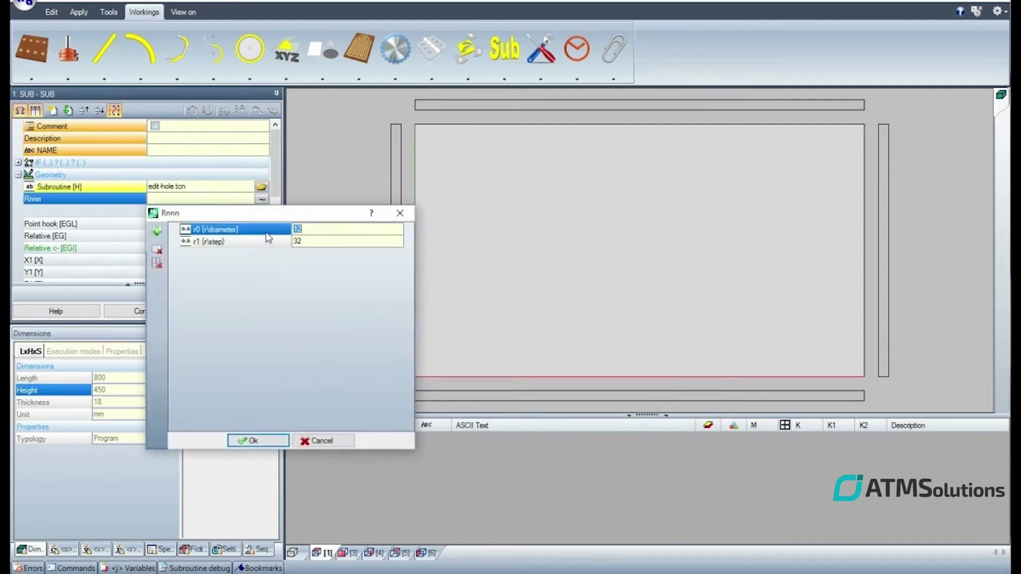
{"action": "left_click", "coordinate": [309, 242]}
{"action": "left_click", "coordinate": [253, 441]}
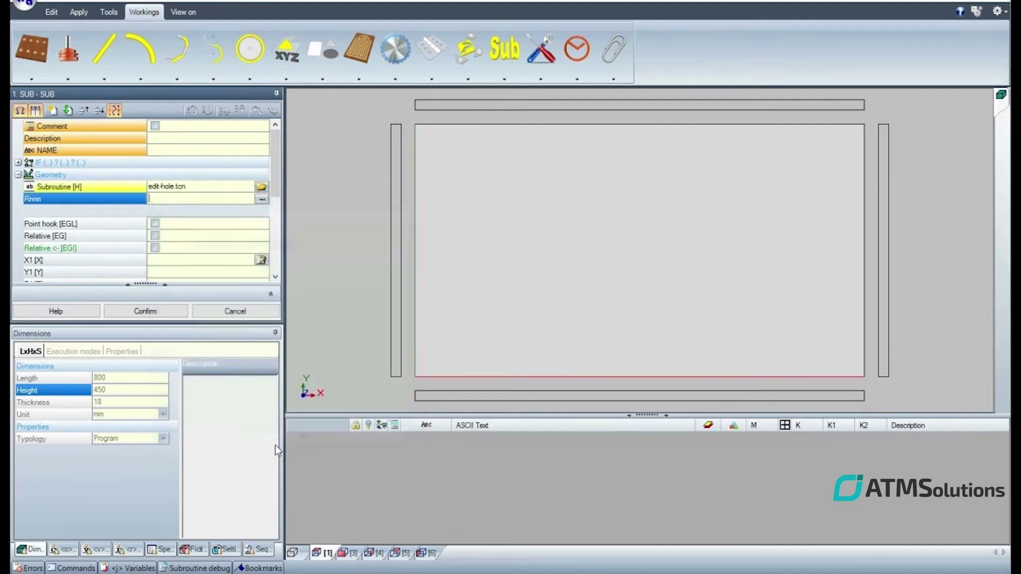
{"action": "left_click", "coordinate": [159, 314]}
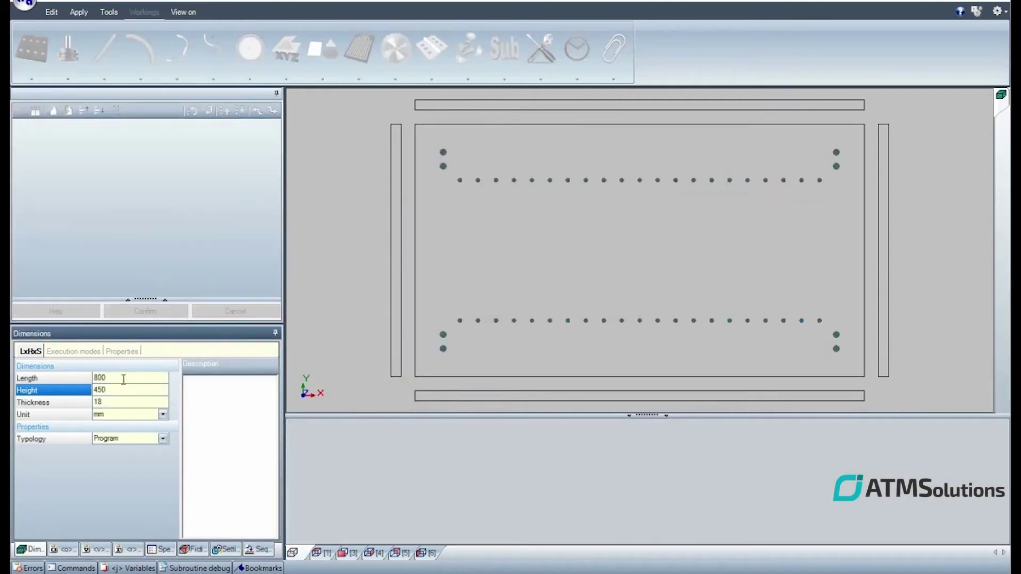
- Set the panel length to 1000 mm
{"action": "left_click", "coordinate": [123, 378]}
{"action": "type", "text": "1000"}
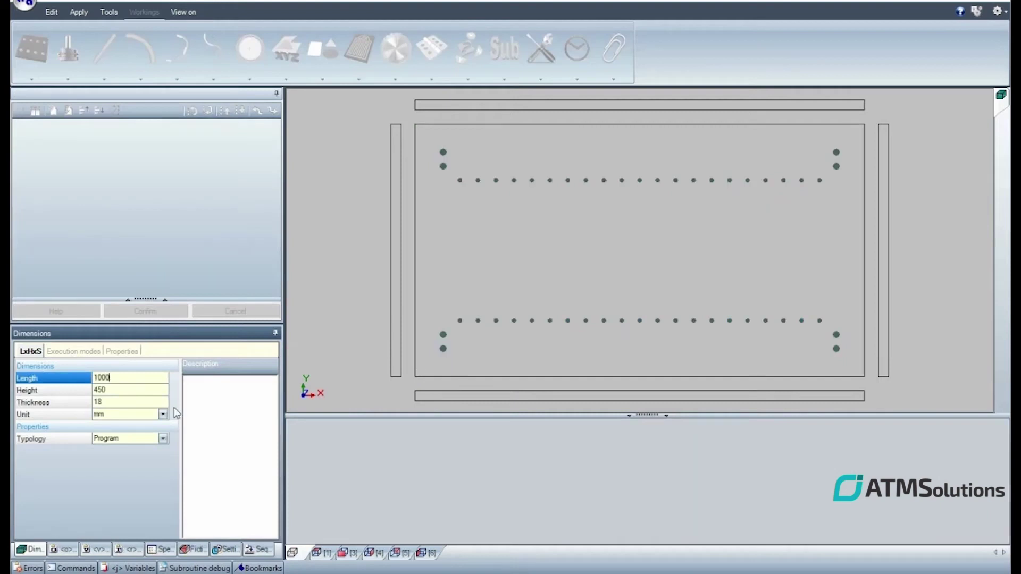
{"action": "left_click", "coordinate": [540, 358]}
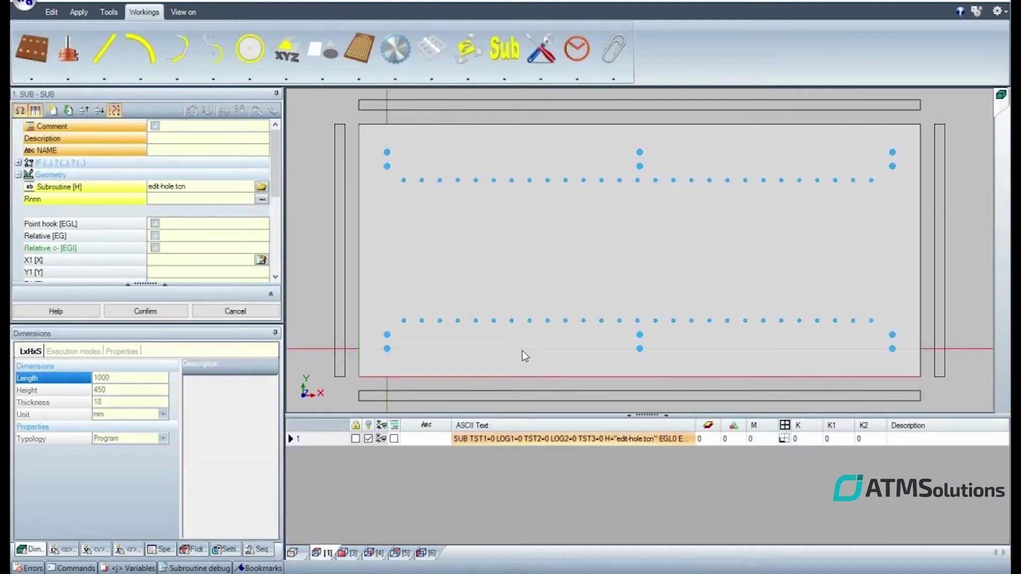
- Change the subroutine's hole diameter parameter r0 to 9
{"action": "left_click", "coordinate": [261, 199]}
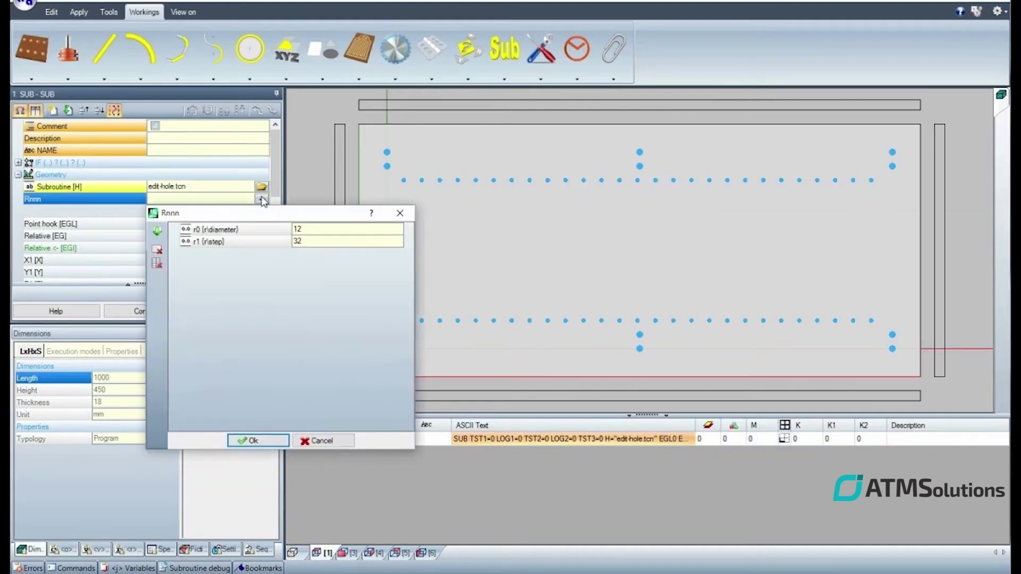
{"action": "left_click", "coordinate": [316, 229]}
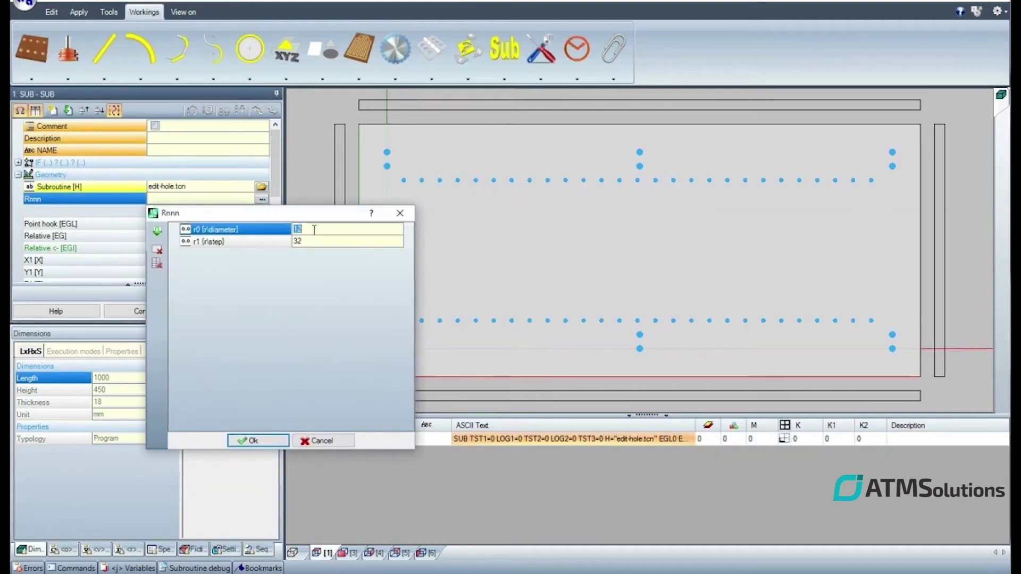
{"action": "type", "text": "9"}
{"action": "left_click", "coordinate": [265, 440]}
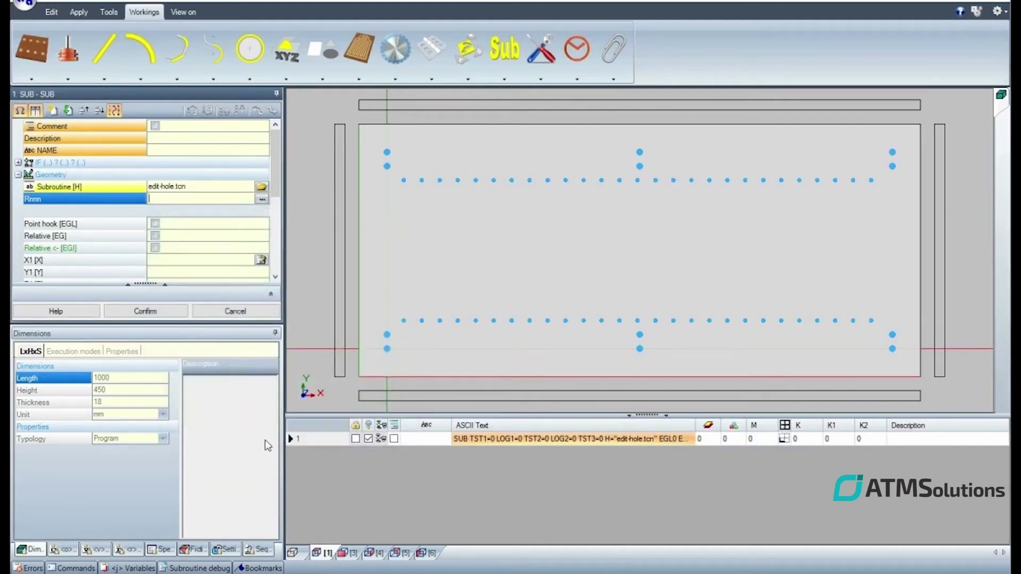
{"action": "left_click", "coordinate": [151, 316]}
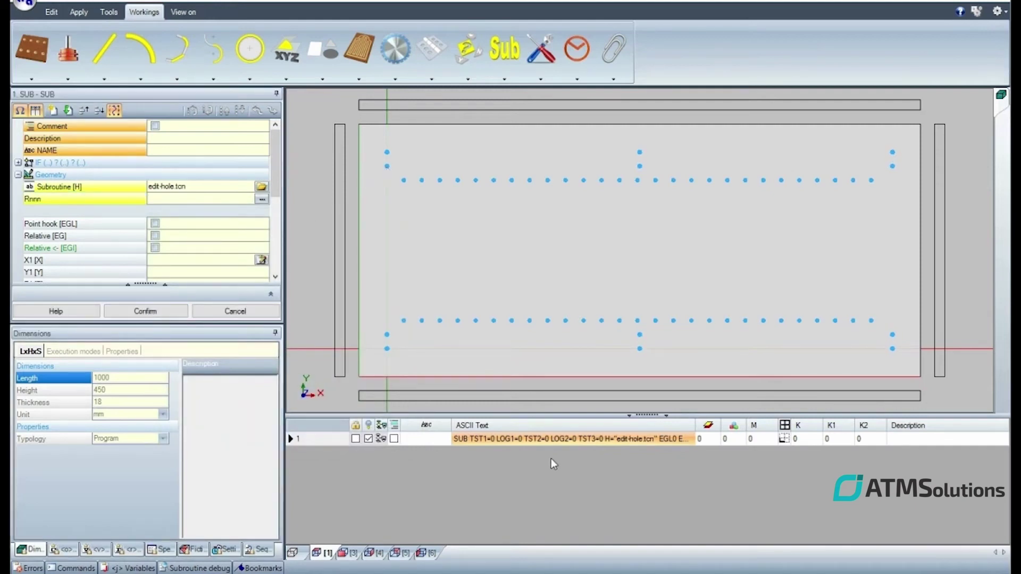
- Explode the SUB working into individual holes and inspect those at X50 Y75, X950 Y50 and X950 Y75
{"action": "right_click", "coordinate": [550, 442]}
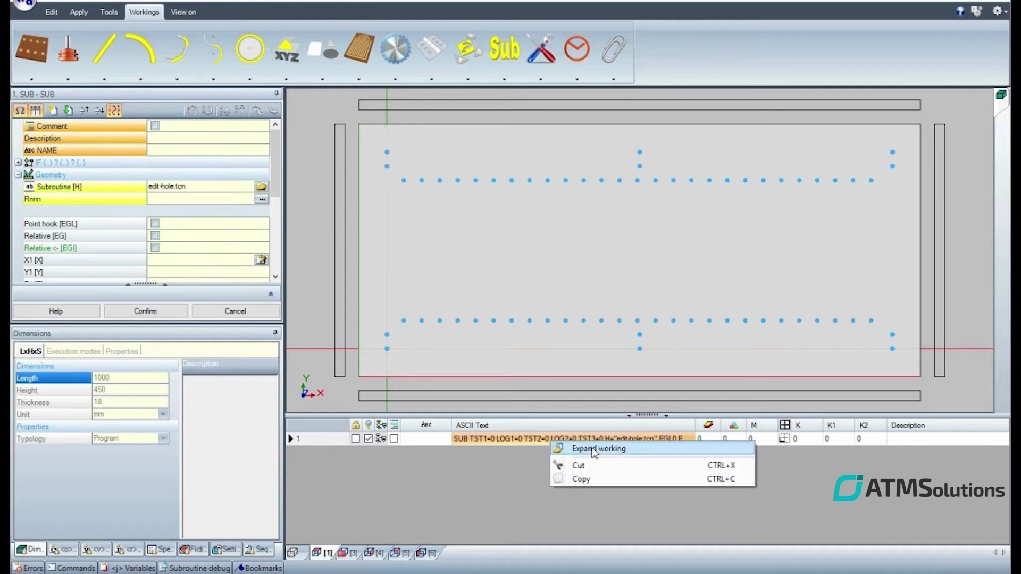
{"action": "left_click", "coordinate": [594, 450]}
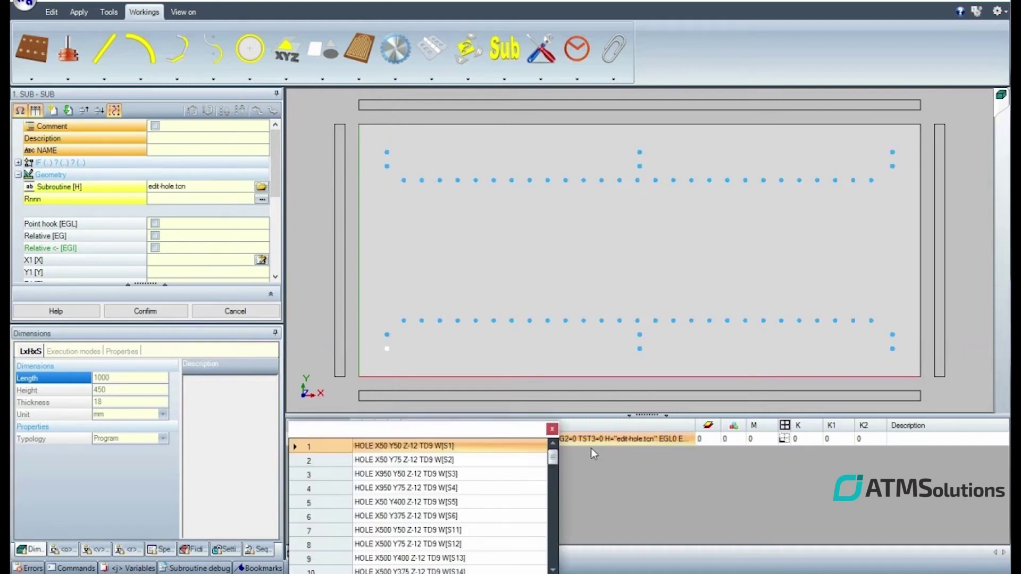
{"action": "left_click", "coordinate": [461, 460]}
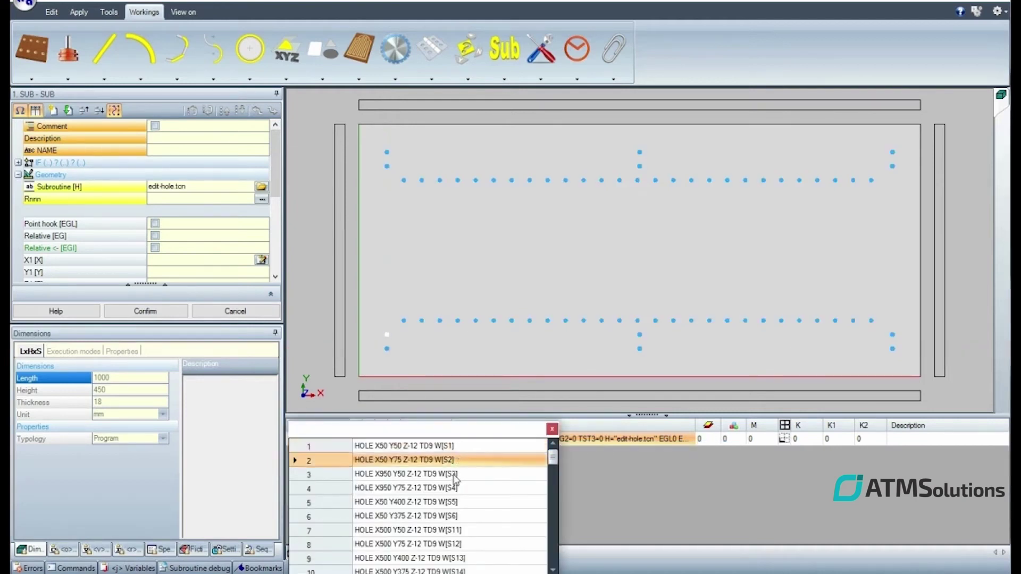
{"action": "left_click", "coordinate": [455, 475]}
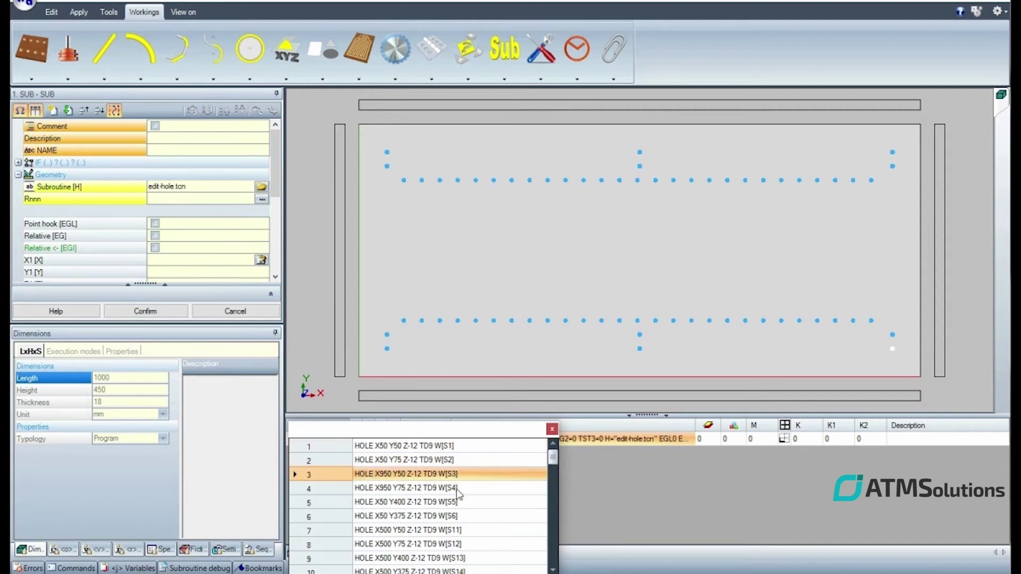
{"action": "left_click", "coordinate": [457, 490]}
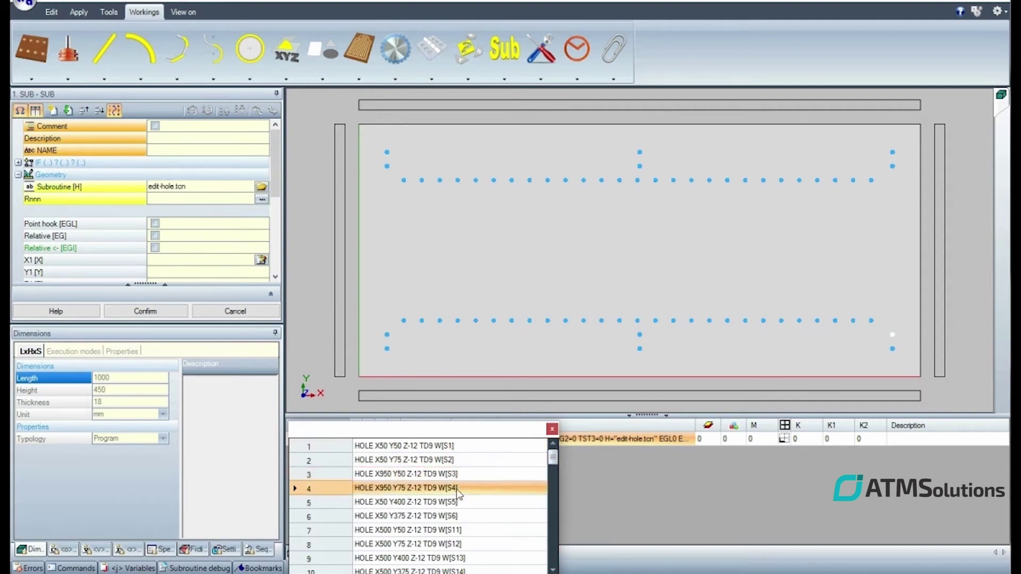
- Close PIECE_TPA.TCN without saving its changes
{"action": "left_click", "coordinate": [551, 430]}
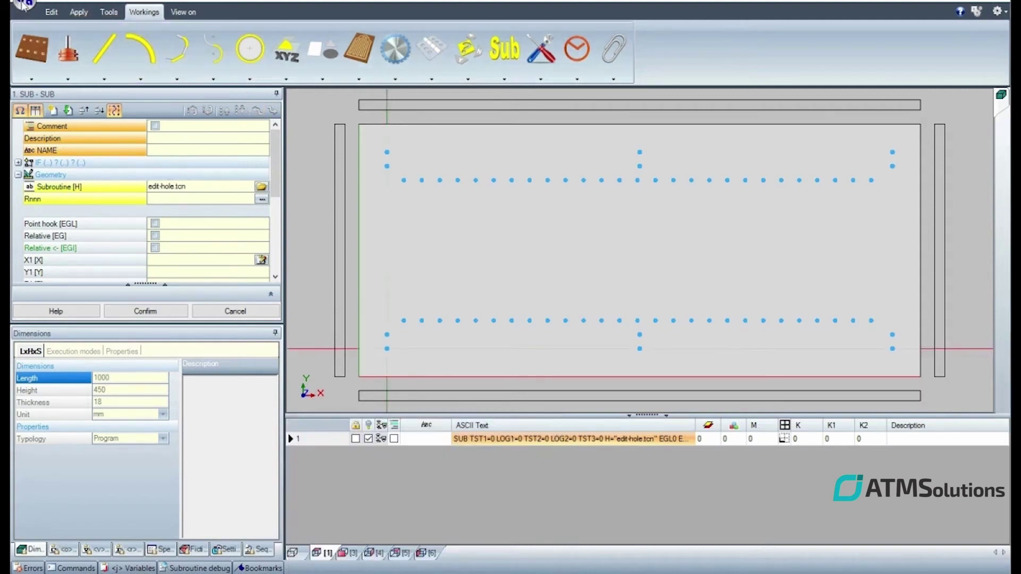
{"action": "left_click", "coordinate": [24, 5]}
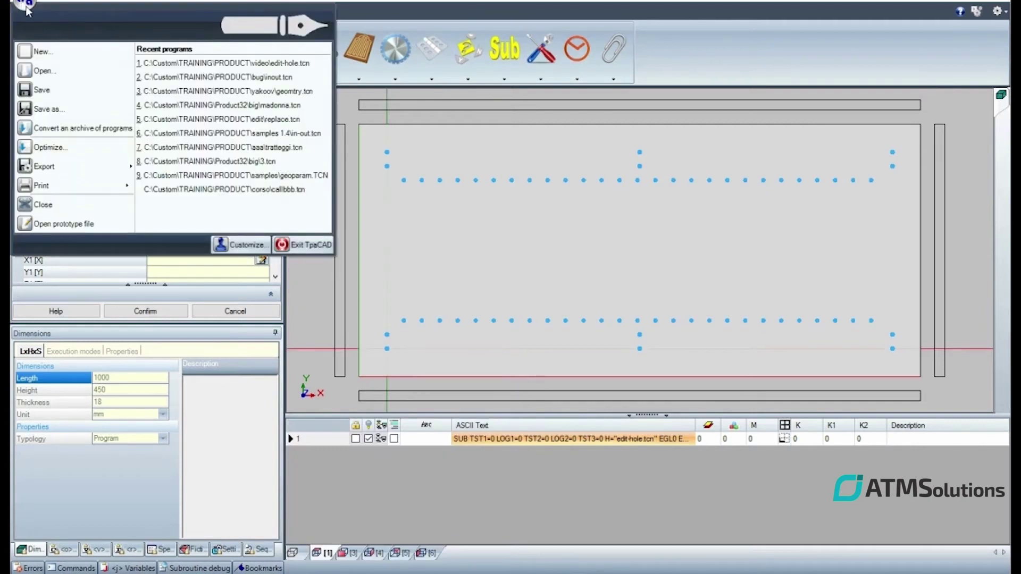
{"action": "left_click", "coordinate": [52, 206]}
{"action": "left_click", "coordinate": [463, 343]}
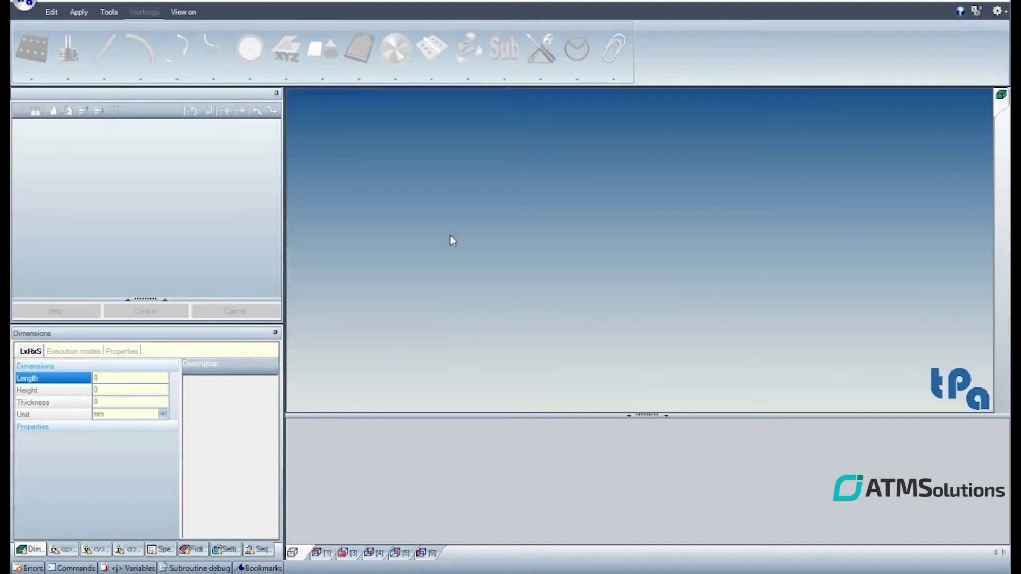
{"action": "left_click", "coordinate": [998, 11]}
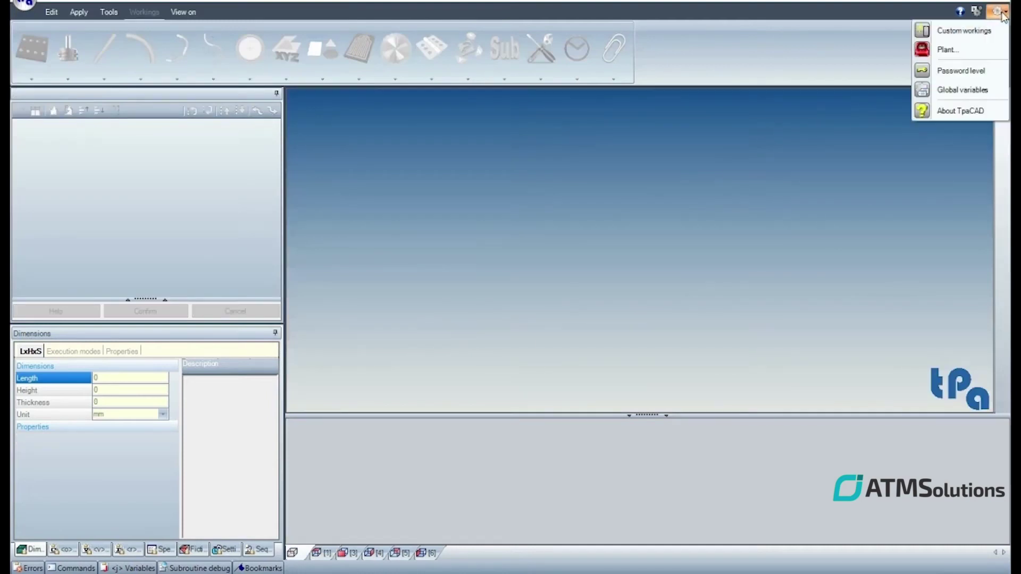
- Import edit-hole.tcn from the sub folder as custom working W4901 Edit-hole
{"action": "left_click", "coordinate": [969, 31]}
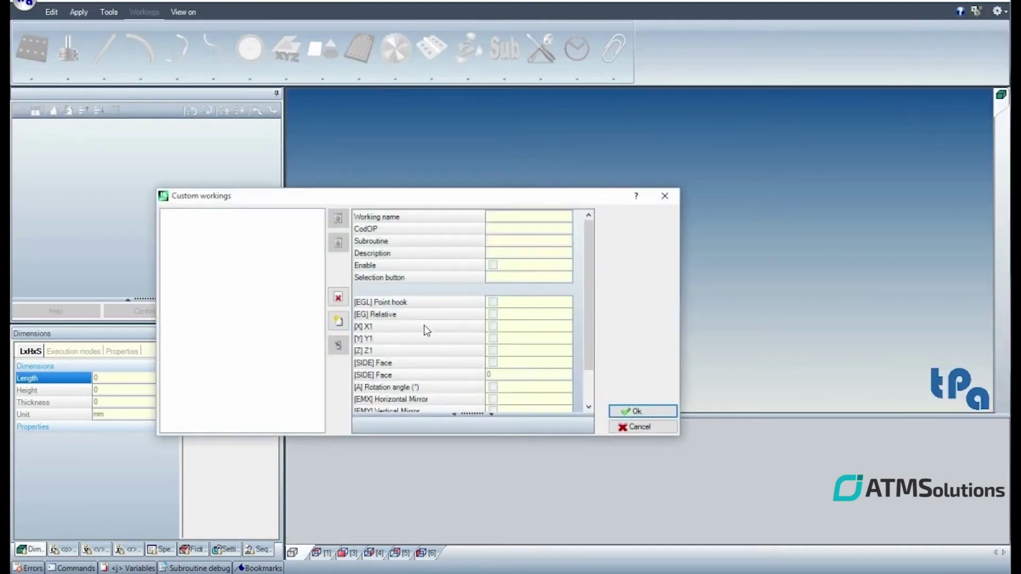
{"action": "left_click", "coordinate": [337, 322]}
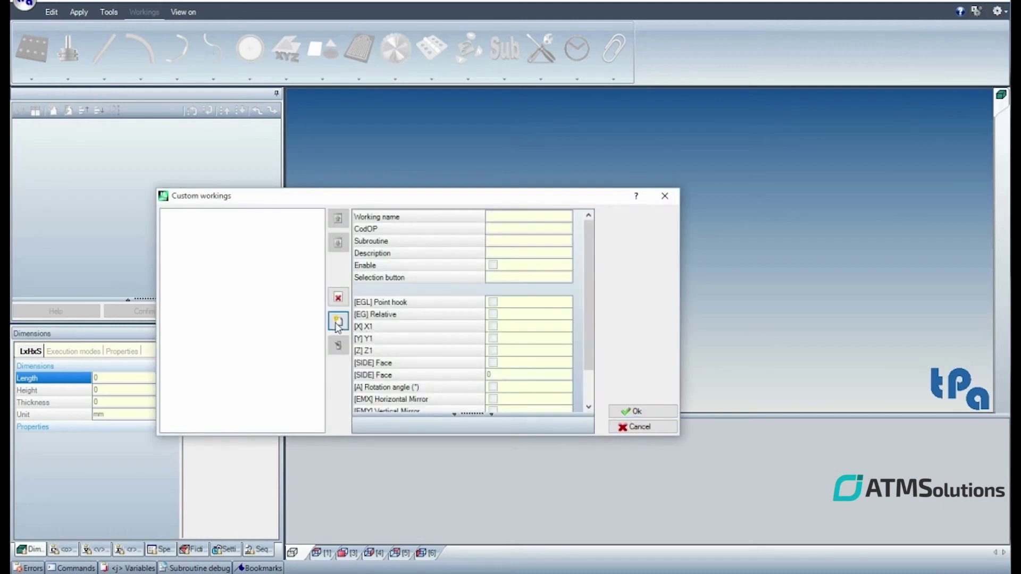
{"action": "left_click", "coordinate": [215, 226]}
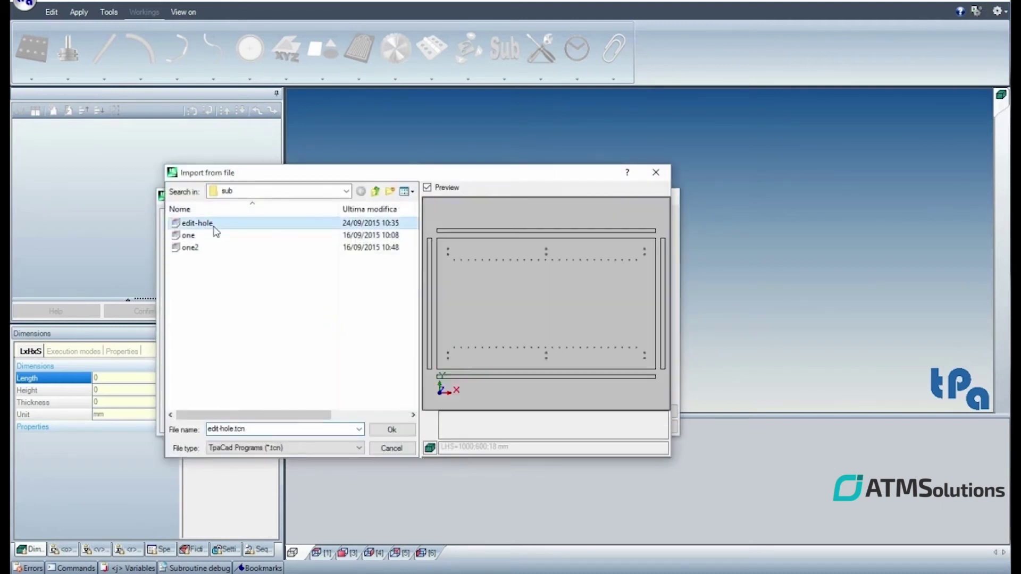
{"action": "left_click", "coordinate": [392, 431]}
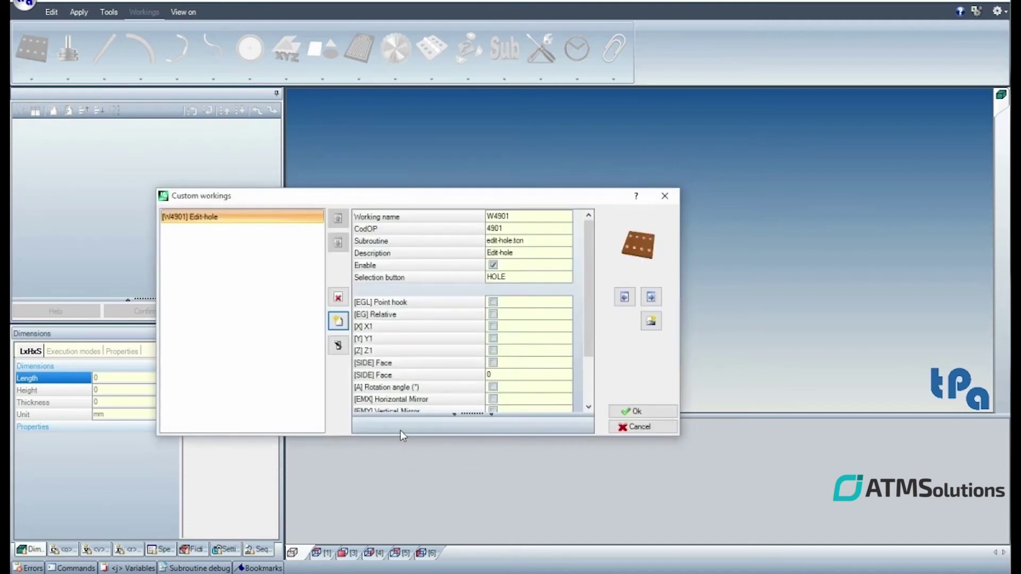
- Name the custom working HOLES with the description 'My holes'
{"action": "left_click", "coordinate": [524, 215]}
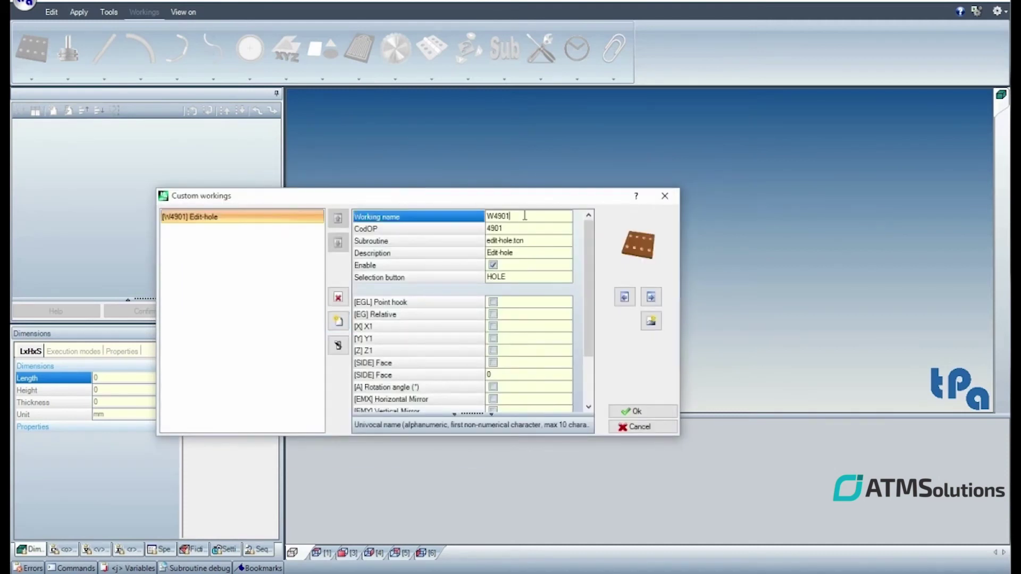
{"action": "left_click_drag", "start_coordinate": [530, 215], "coordinate": [476, 224]}
{"action": "type", "text": "HOLES"}
{"action": "key", "text": "Down"}
{"action": "key", "text": "Down"}
{"action": "key", "text": "Down"}
{"action": "type", "text": "My"}
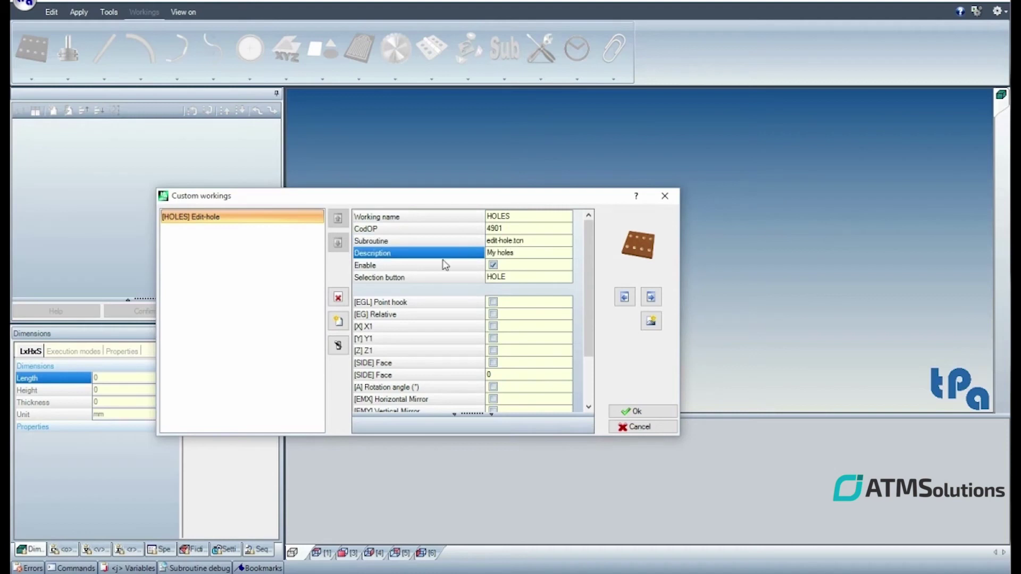
{"action": "left_click", "coordinate": [532, 278]}
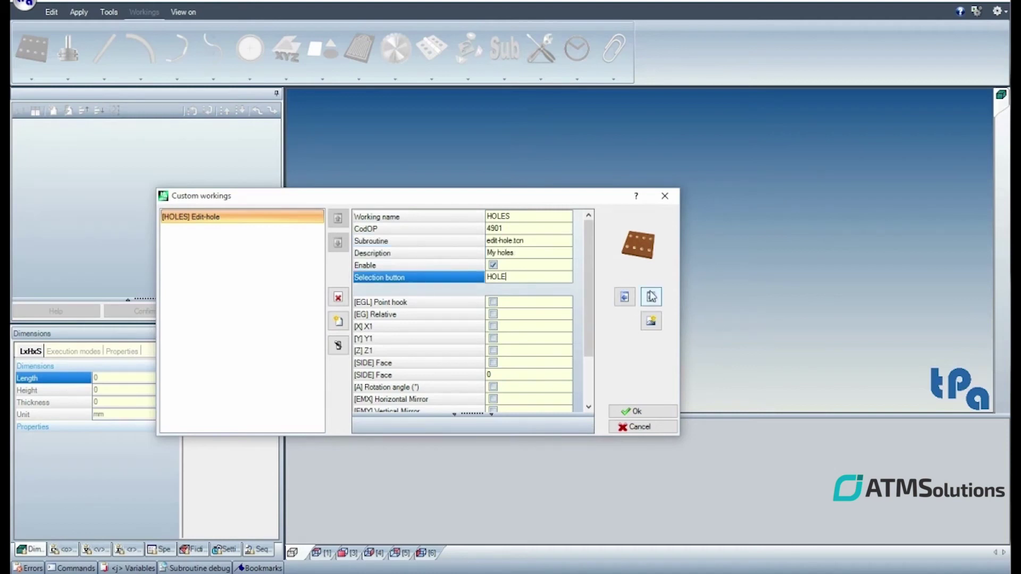
- Cycle the selection icon choices and return to HOLE
{"action": "left_click", "coordinate": [652, 301]}
{"action": "left_click", "coordinate": [623, 299]}
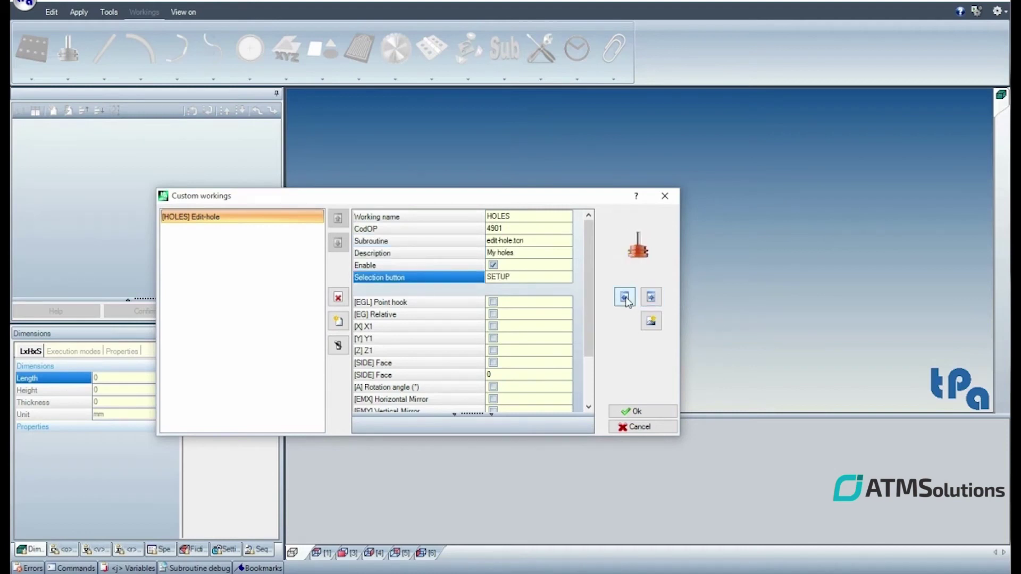
{"action": "left_click_drag", "start_coordinate": [590, 326], "coordinate": [588, 393]}
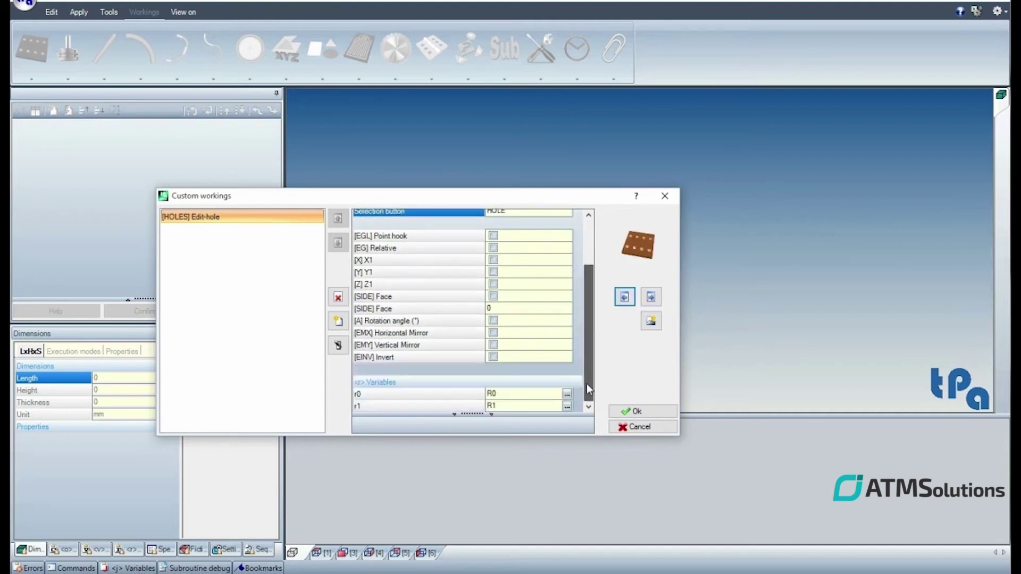
- Rename variable r0 to TD, described as Diameter, with value 12
{"action": "left_click", "coordinate": [567, 396]}
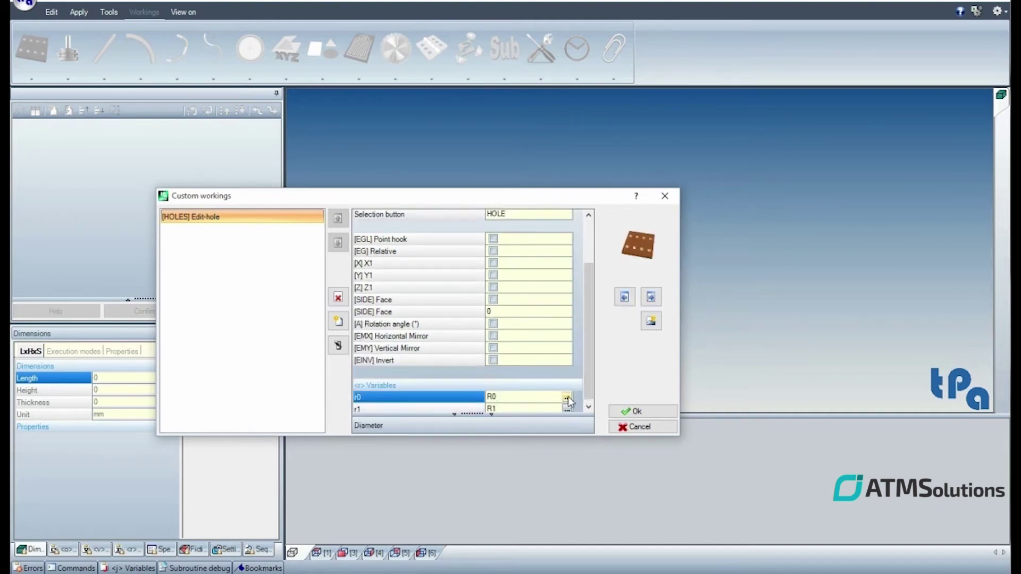
{"action": "left_click", "coordinate": [567, 396]}
{"action": "left_click", "coordinate": [632, 430]}
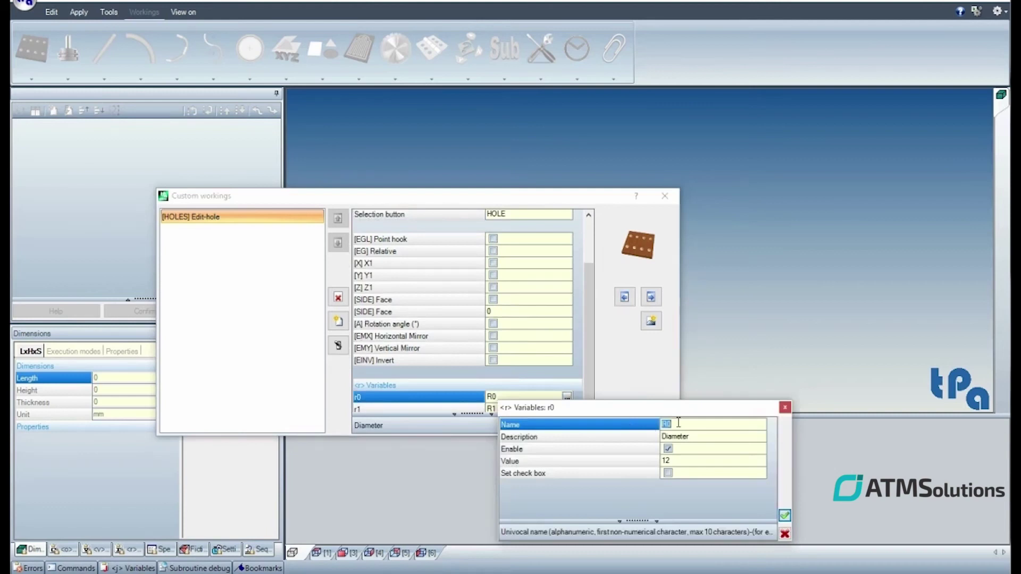
{"action": "type", "text": "D"}
{"action": "left_click", "coordinate": [694, 439]}
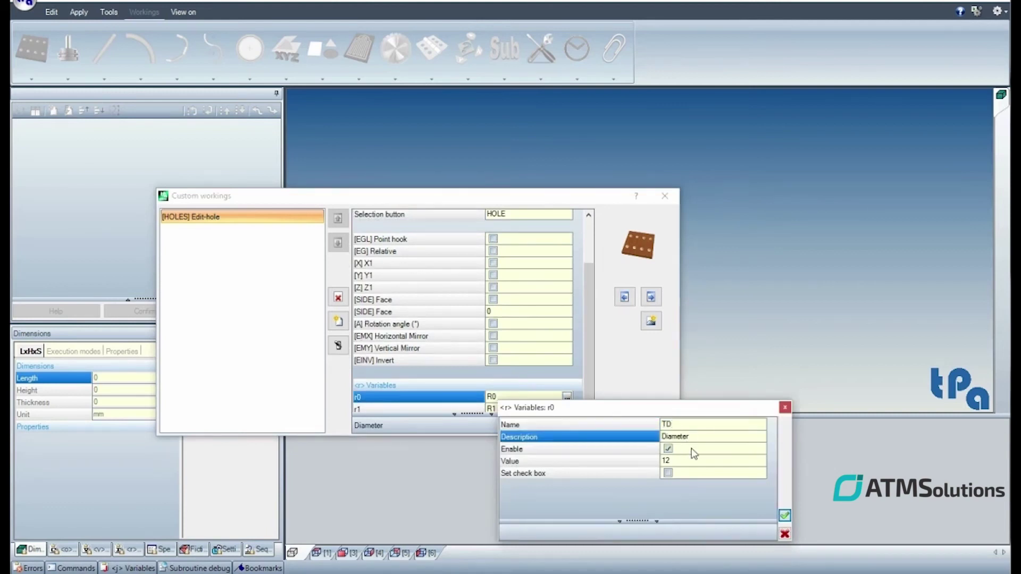
{"action": "left_click", "coordinate": [687, 461]}
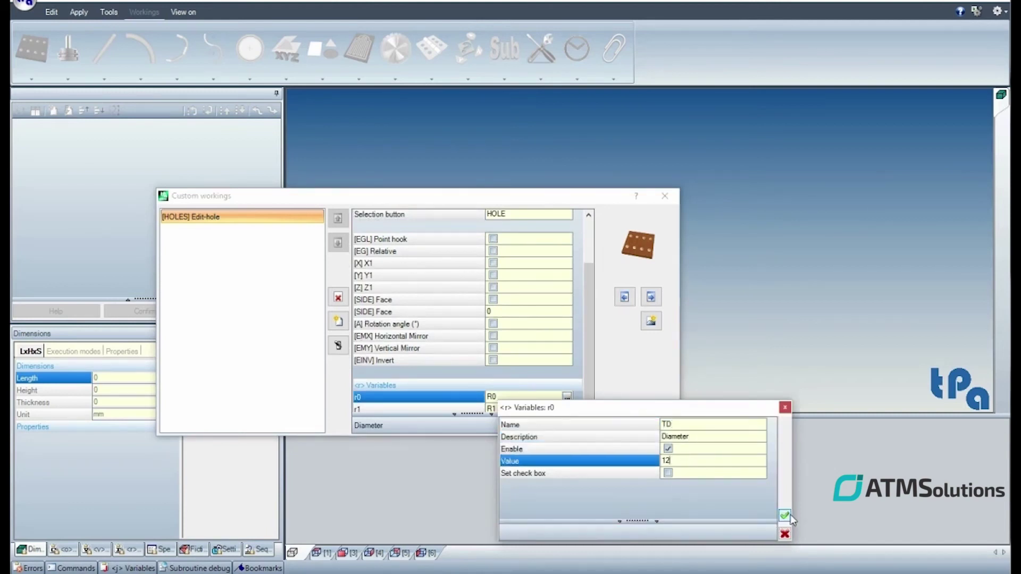
{"action": "left_click", "coordinate": [785, 515]}
- Rename variable r1 to ST, described as Step, with value 32
{"action": "left_click", "coordinate": [567, 409]}
{"action": "left_click", "coordinate": [678, 433]}
{"action": "left_click", "coordinate": [682, 446]}
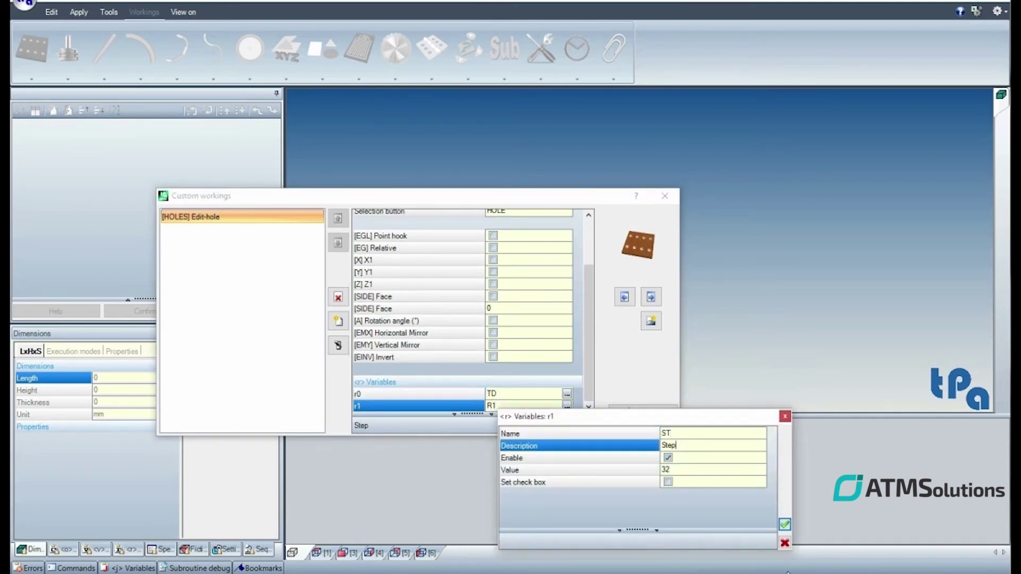
{"action": "left_click", "coordinate": [785, 525]}
- Preview the HOLES form showing Diameter [TD], then save and close Custom workings
{"action": "left_click", "coordinate": [340, 347]}
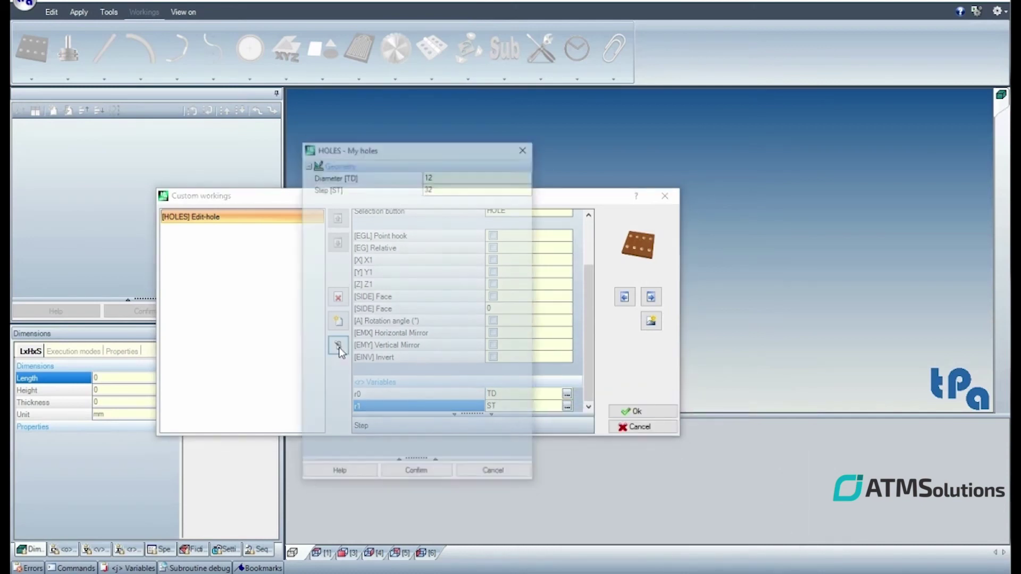
{"action": "left_click", "coordinate": [372, 176]}
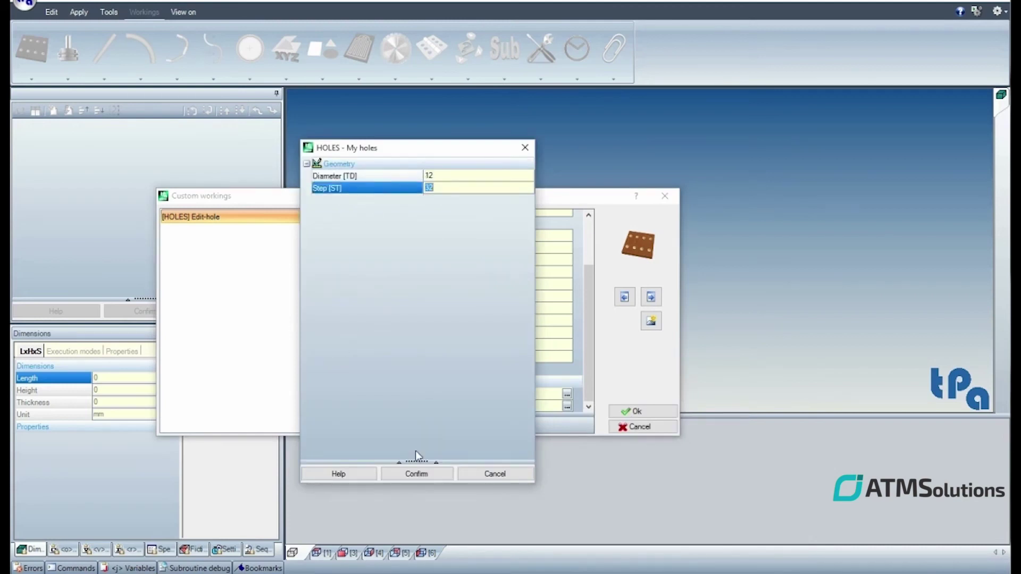
{"action": "left_click", "coordinate": [431, 475]}
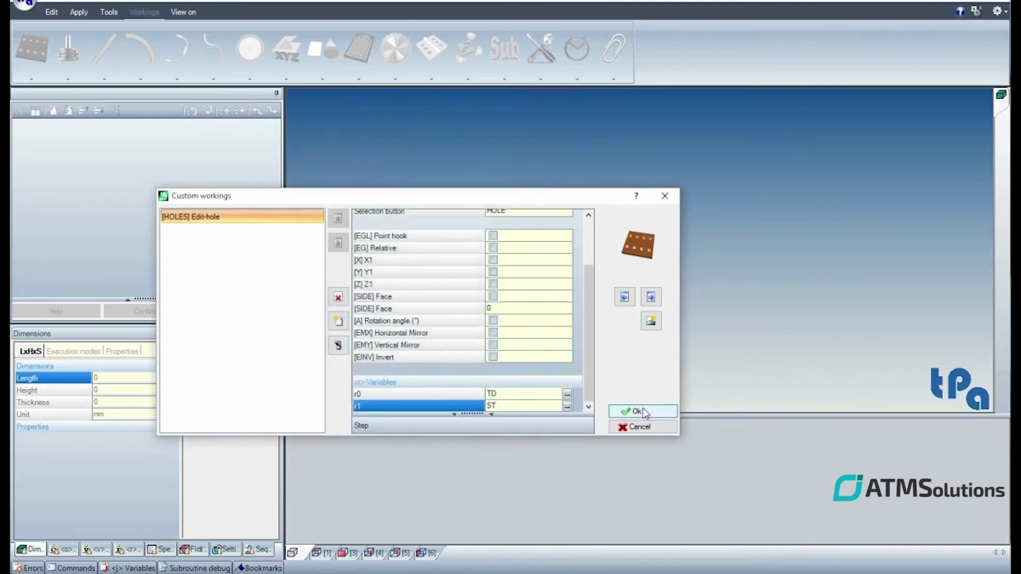
{"action": "left_click", "coordinate": [638, 413]}
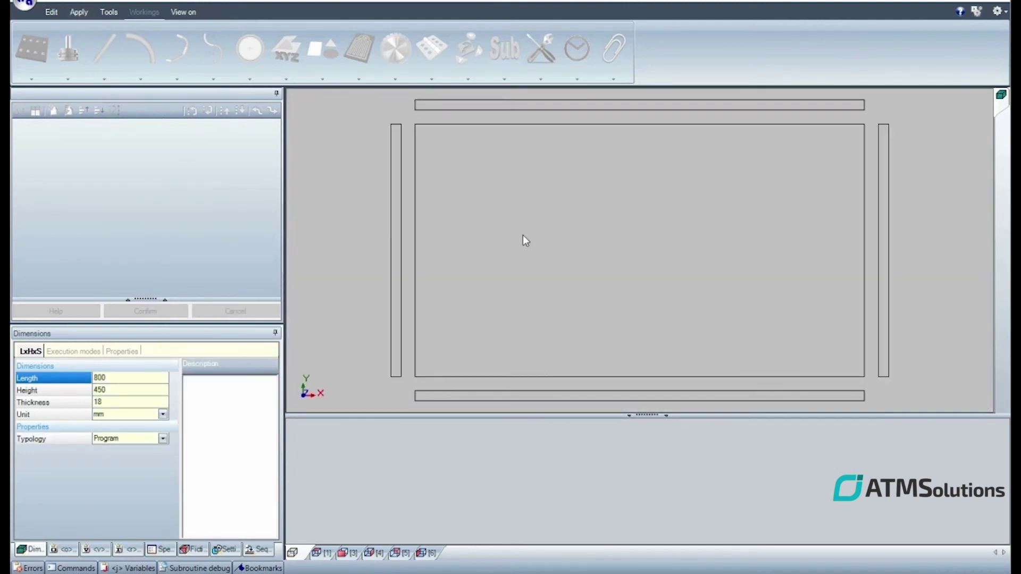
- Select the new panel and add the custom HOLES working from the Drillings gallery
{"action": "left_click", "coordinate": [504, 261]}
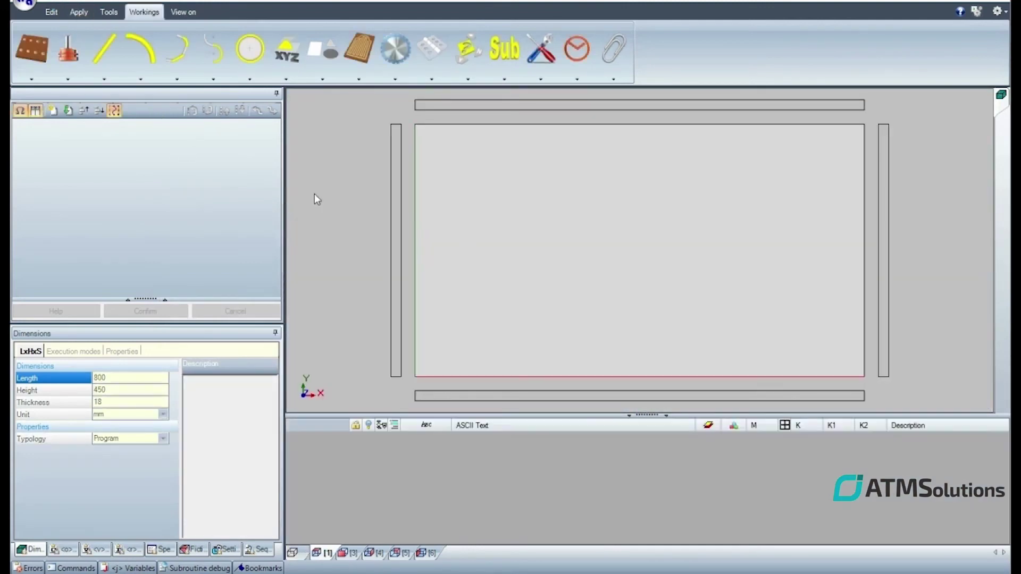
{"action": "left_click", "coordinate": [30, 64]}
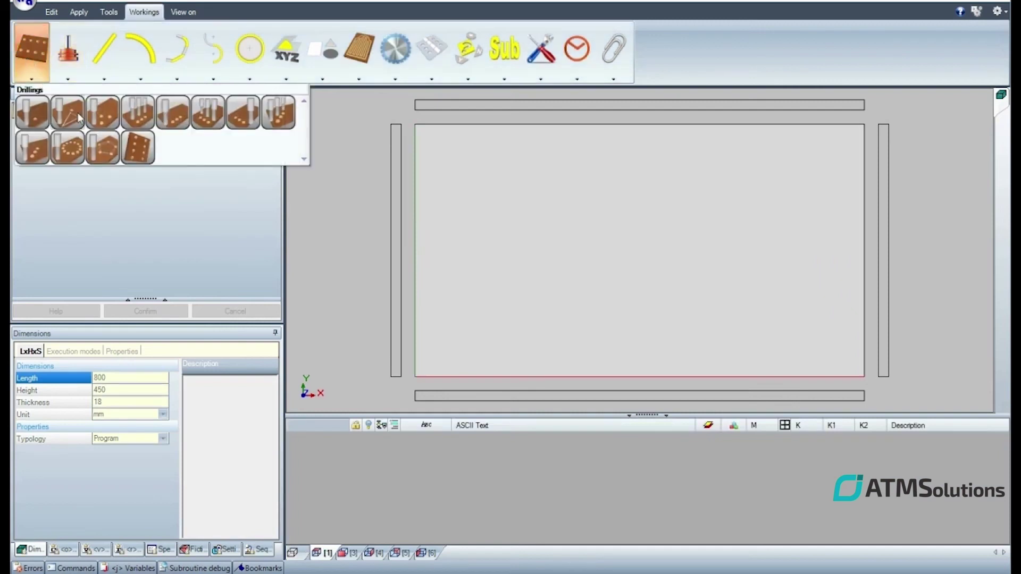
{"action": "left_click", "coordinate": [136, 152]}
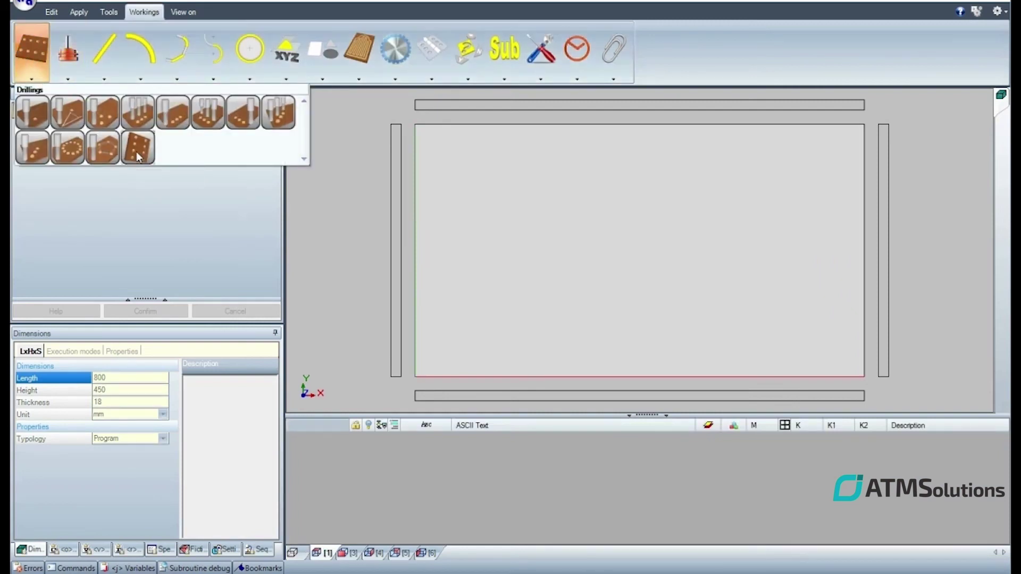
- Apply HOLES with diameter TD 9 and step ST 40, then start entering the panel length
{"action": "left_click", "coordinate": [191, 177]}
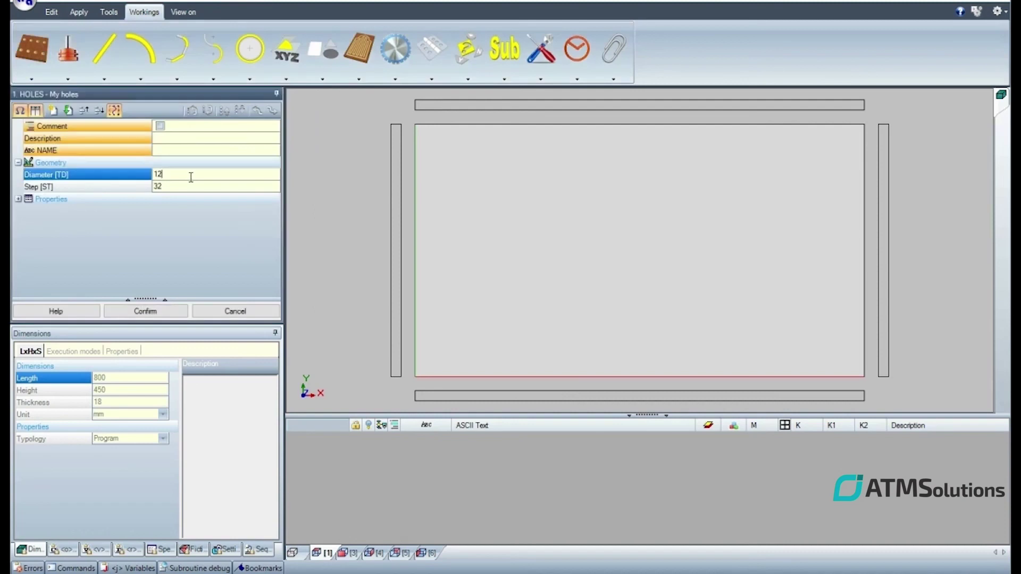
{"action": "type", "text": "9"}
{"action": "left_click", "coordinate": [180, 187]}
{"action": "type", "text": "40"}
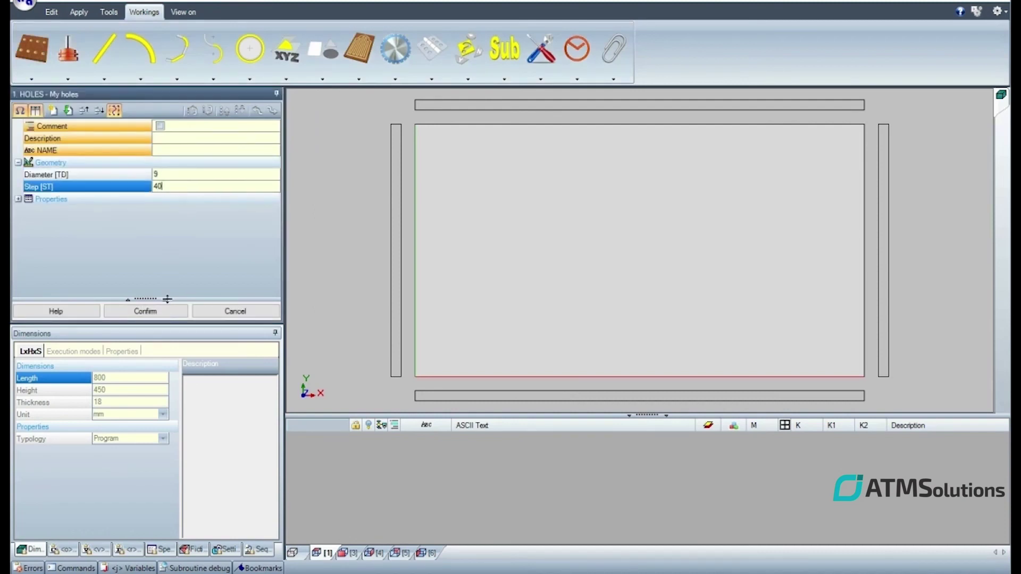
{"action": "left_click", "coordinate": [168, 314]}
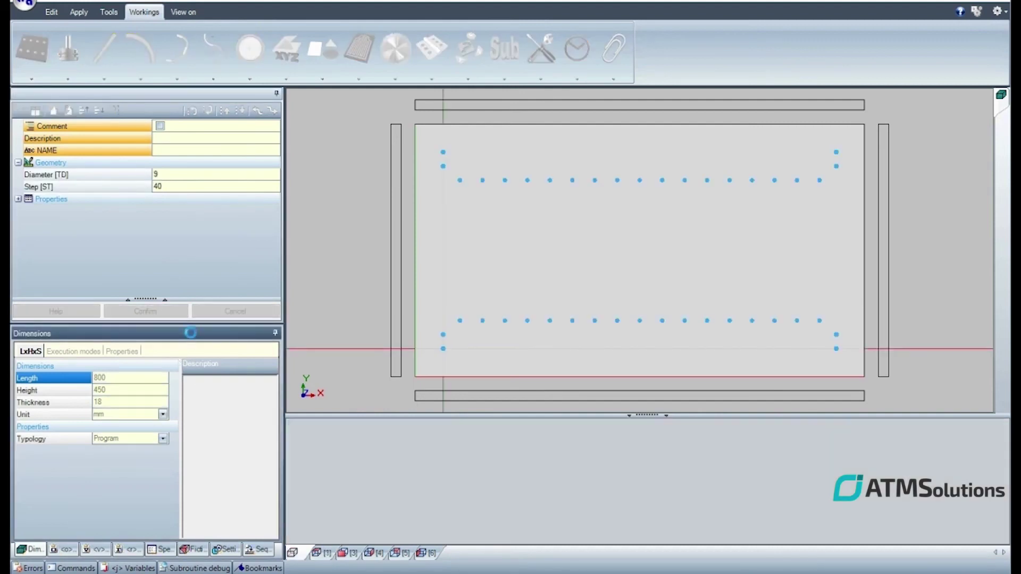
{"action": "type", "text": "1000"}
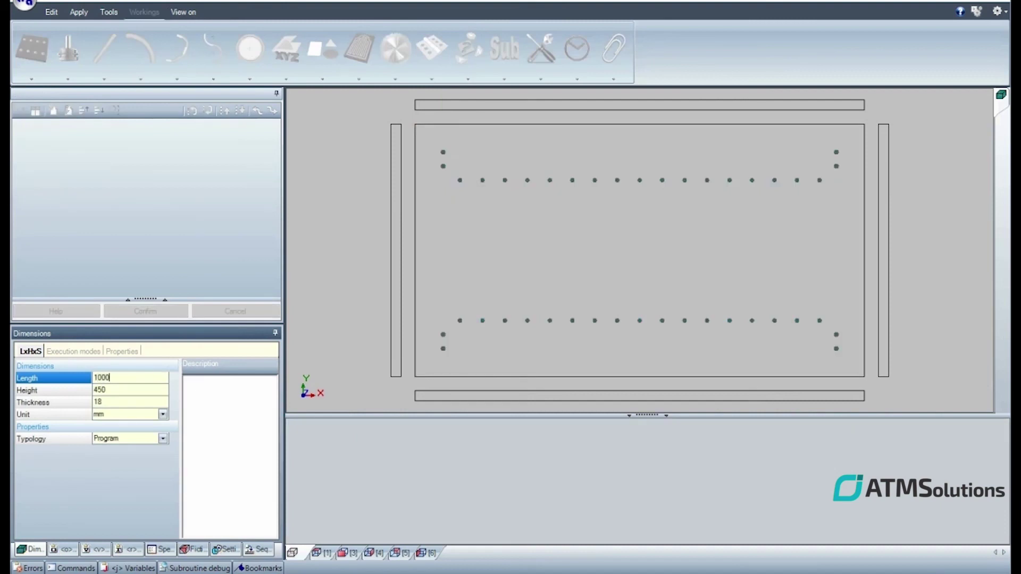
- Commit the 1000 mm panel length so HOLES adds middle holes at half length
{"action": "key", "text": "Return"}
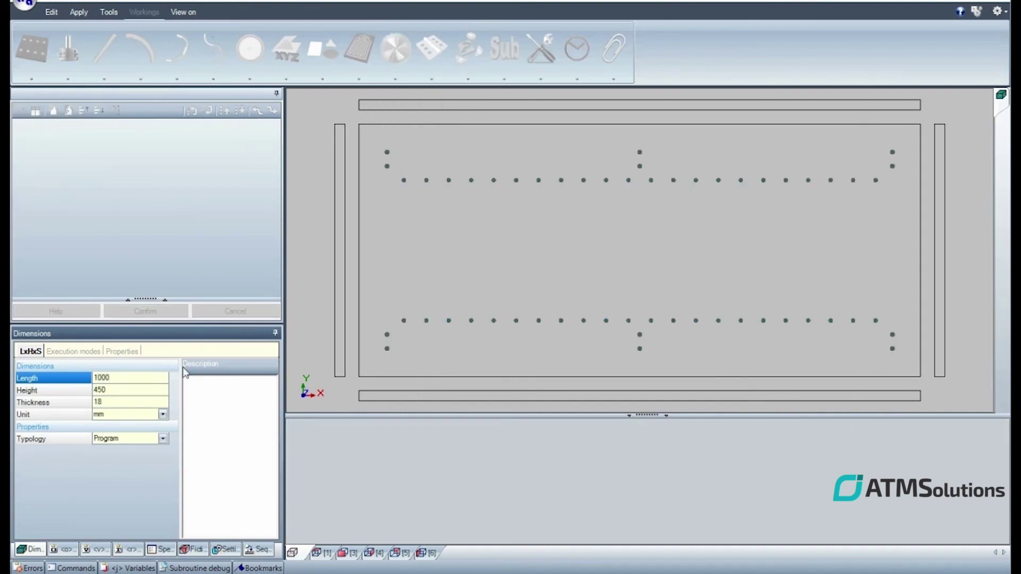